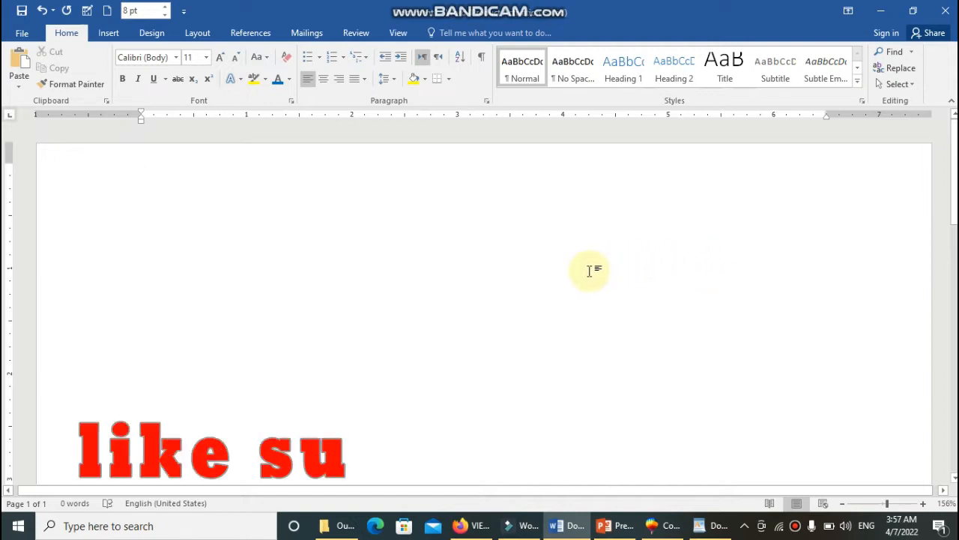
- Insert a table with six columns and three rows at the start of the blank document
left_click(109, 34)
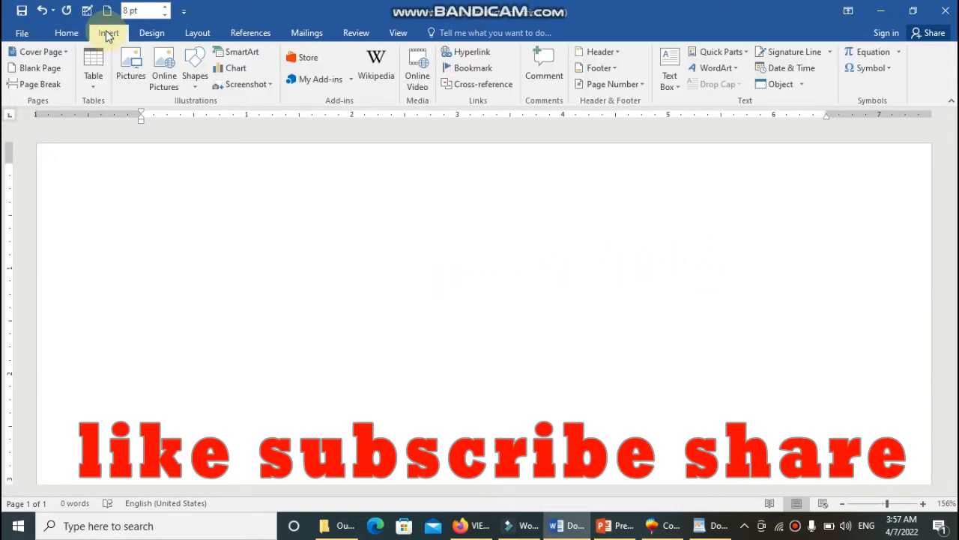
left_click(99, 82)
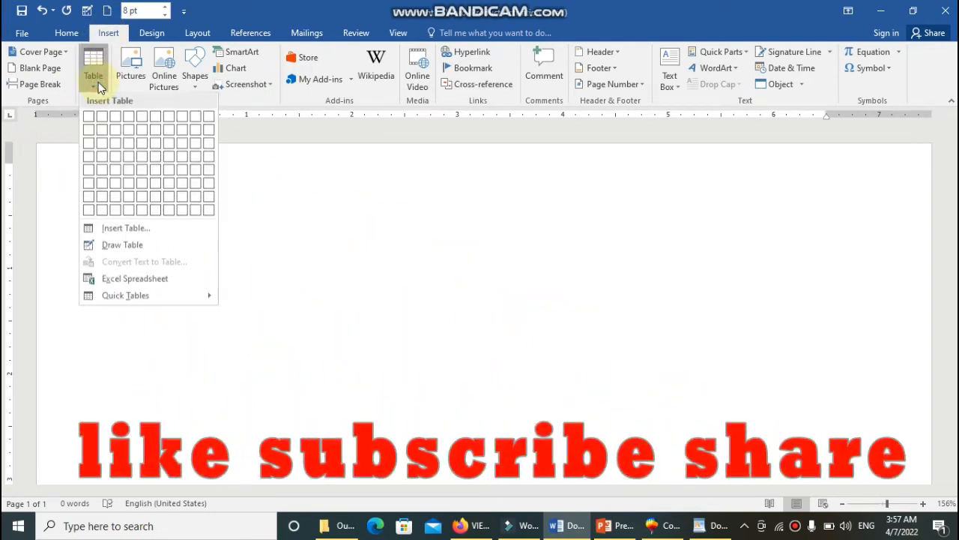
left_click(151, 140)
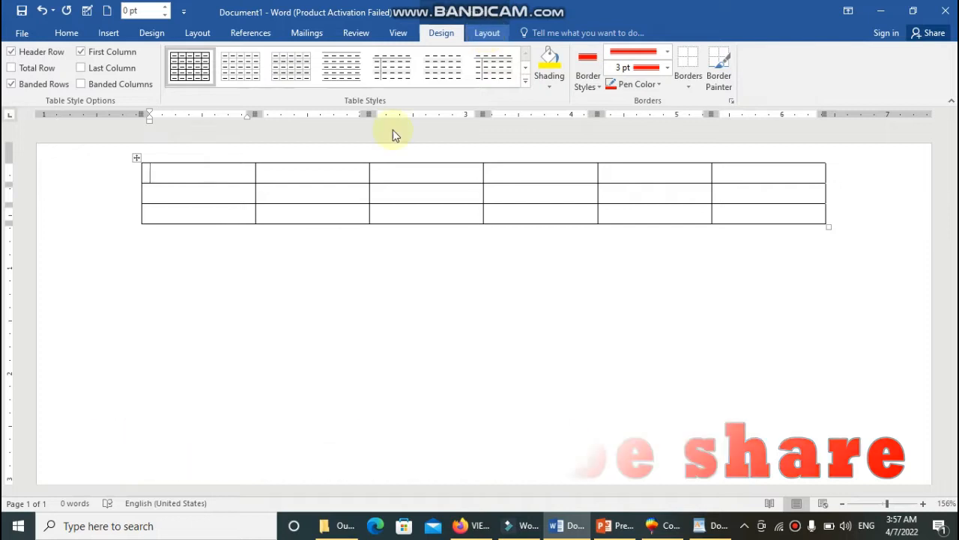
- Turn on the Windows Magnifier and dock its view along the upper edge of the screen
left_click(270, 525)
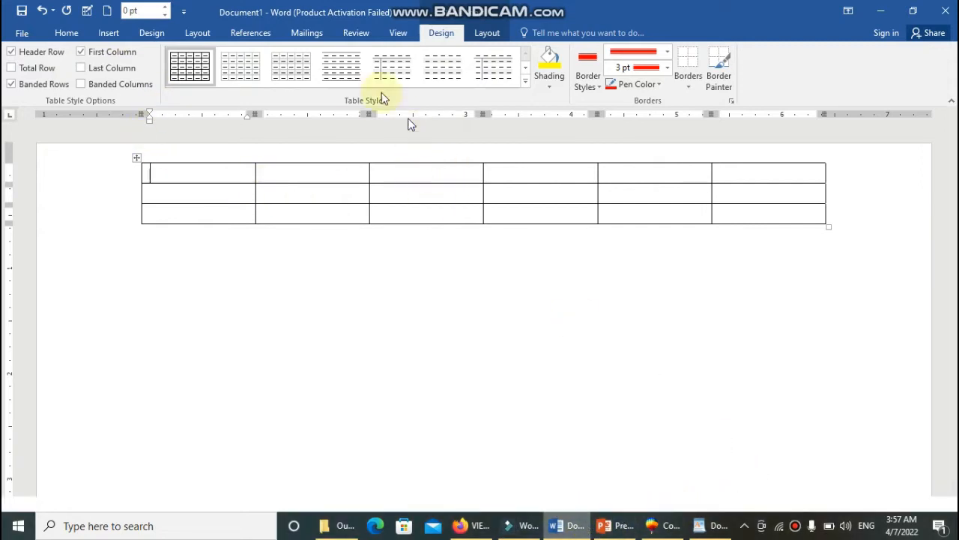
key("super+plus")
left_click(310, 172)
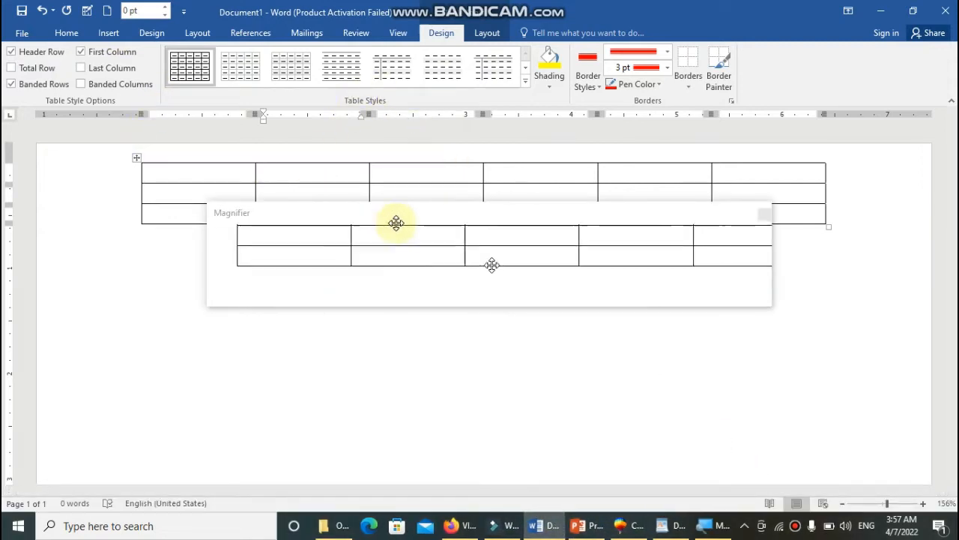
left_click_drag(490, 265, 485, 6)
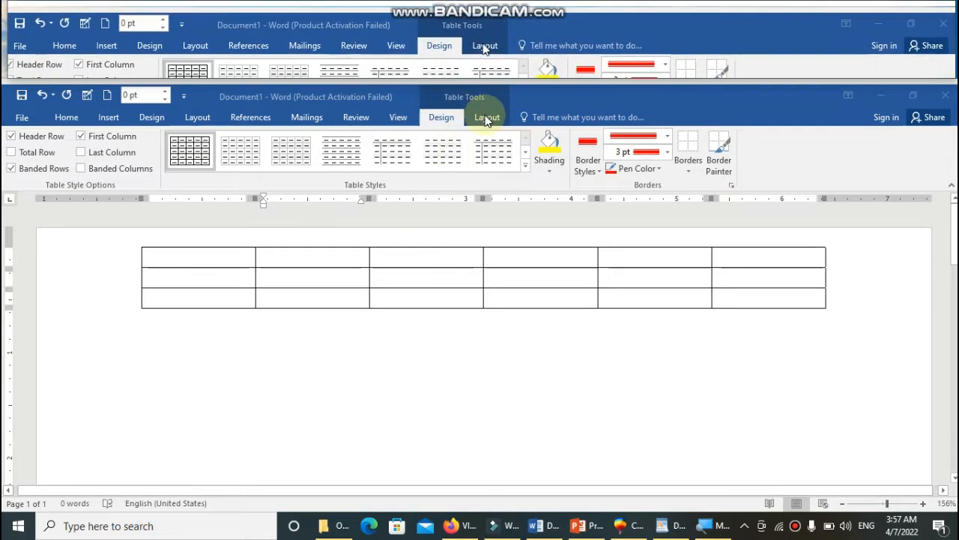
- With the table layout tools shown, try selecting the first column's upper two cells, the whole table and the fifth column
left_click(485, 116)
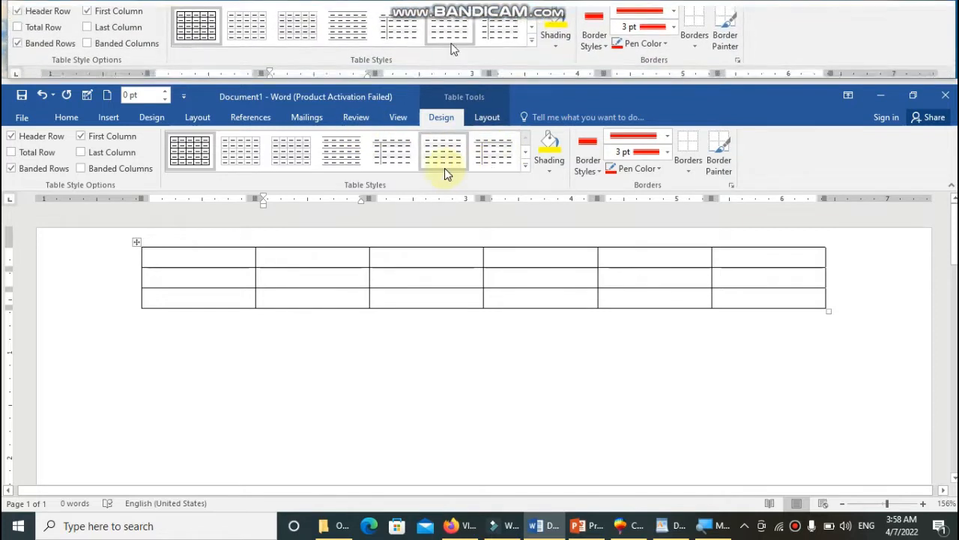
left_click(487, 118)
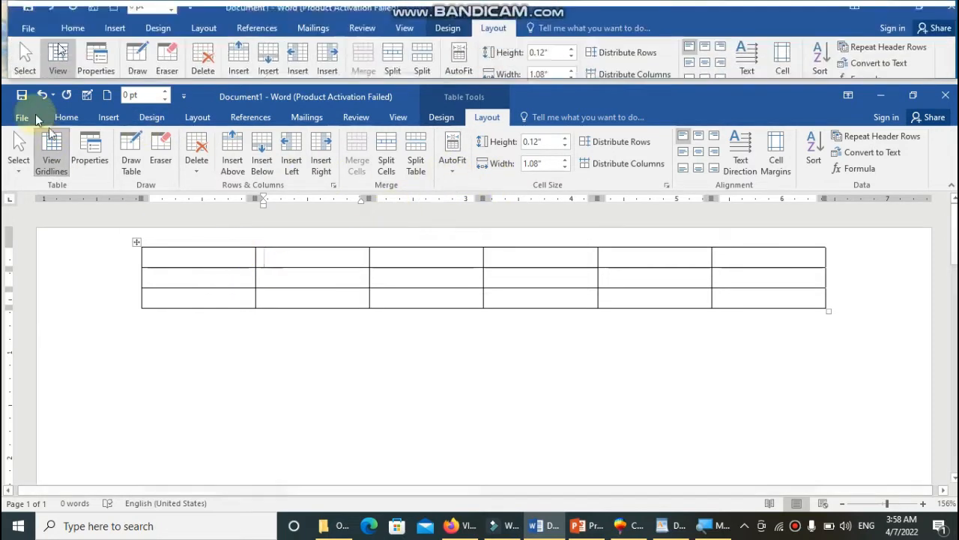
left_click_drag(202, 261, 207, 282)
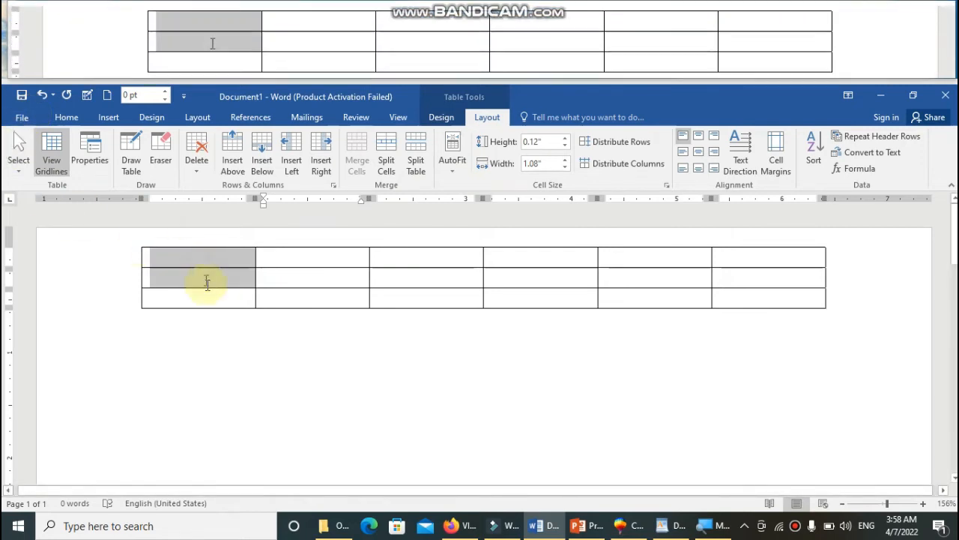
left_click(17, 163)
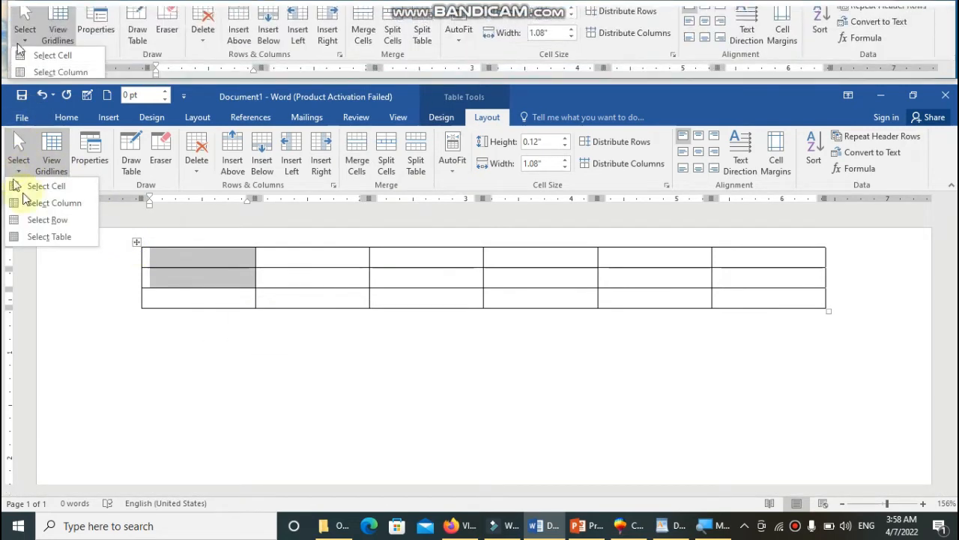
left_click(76, 234)
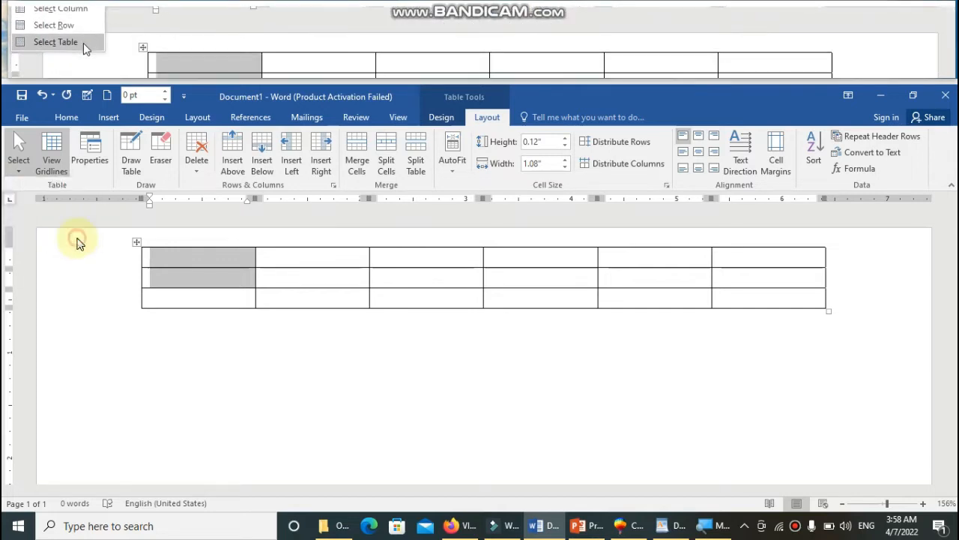
left_click_drag(215, 270, 713, 291)
left_click(660, 249)
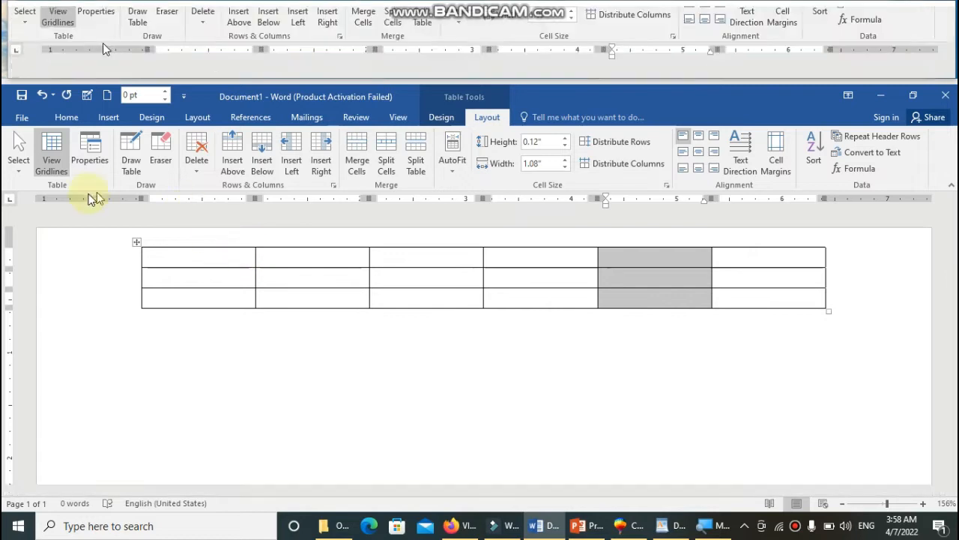
left_click(318, 285)
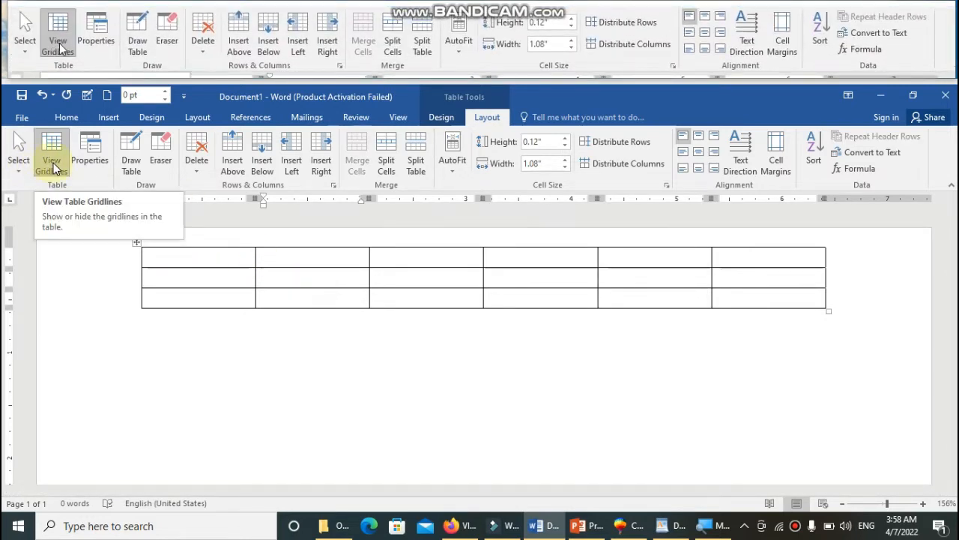
- Remove all borders from the table's first cell using No Border
left_click(213, 253)
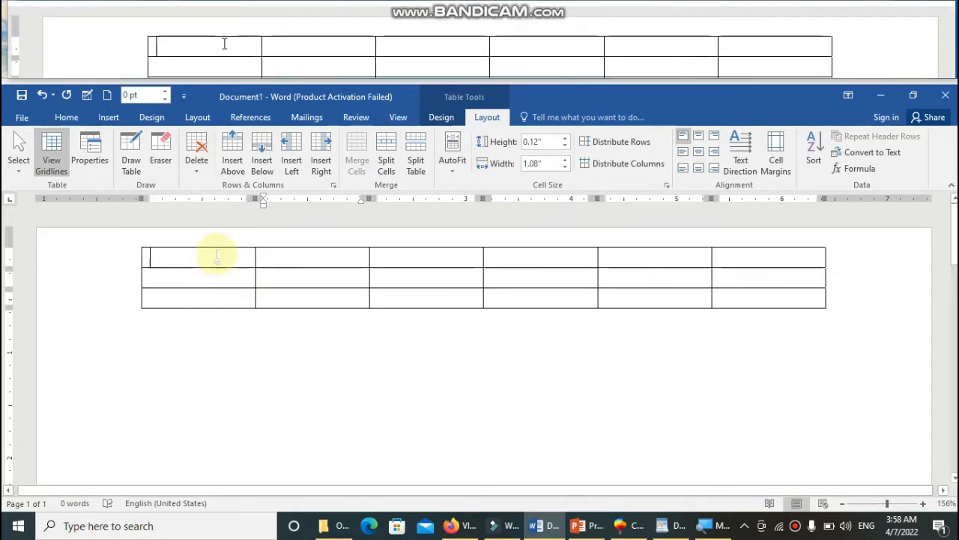
left_click(441, 117)
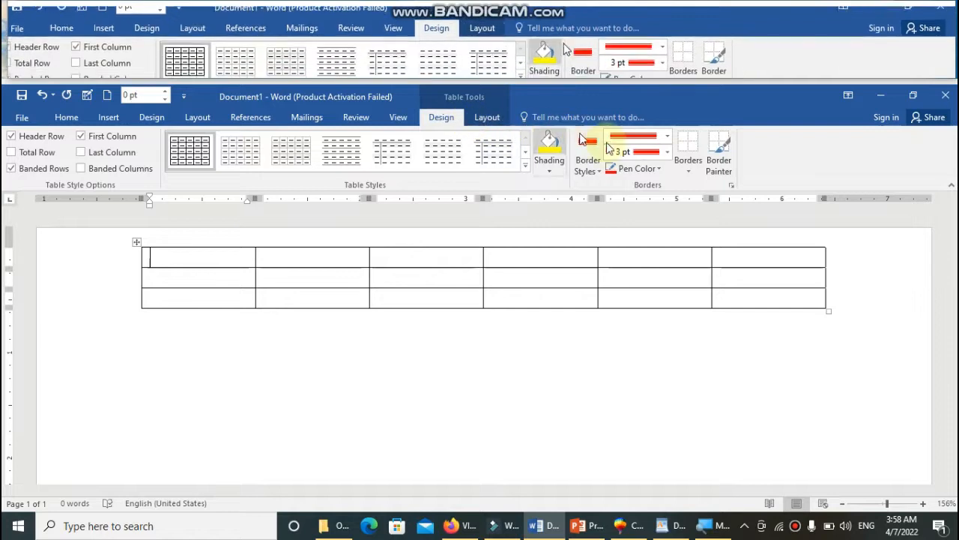
left_click(688, 163)
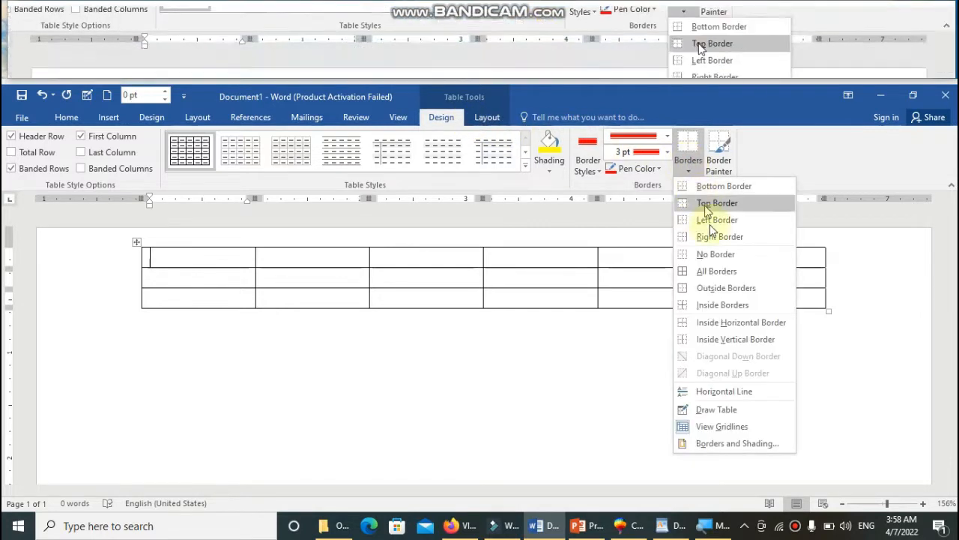
left_click(736, 255)
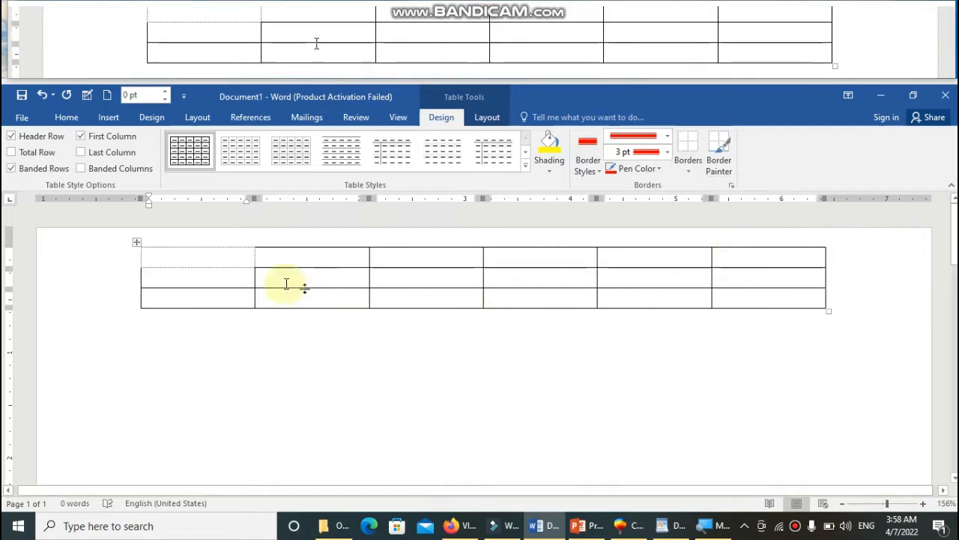
- Select every cell of the table and apply No Border to all of them
left_click_drag(230, 261, 758, 307)
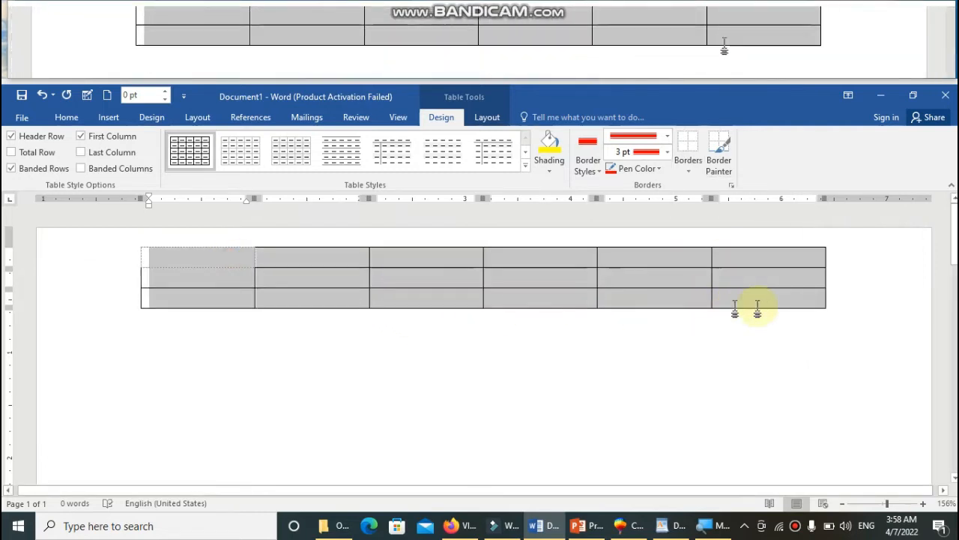
left_click(687, 147)
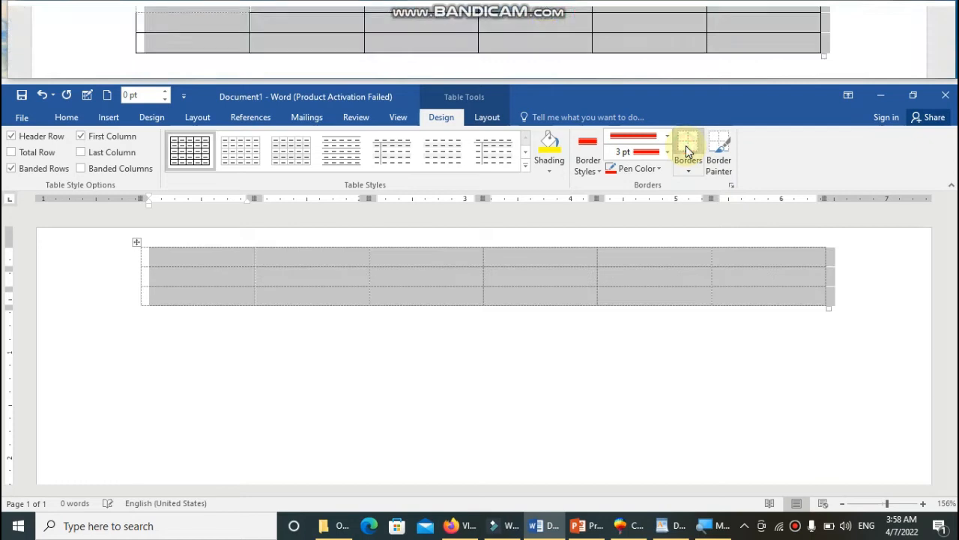
left_click(690, 173)
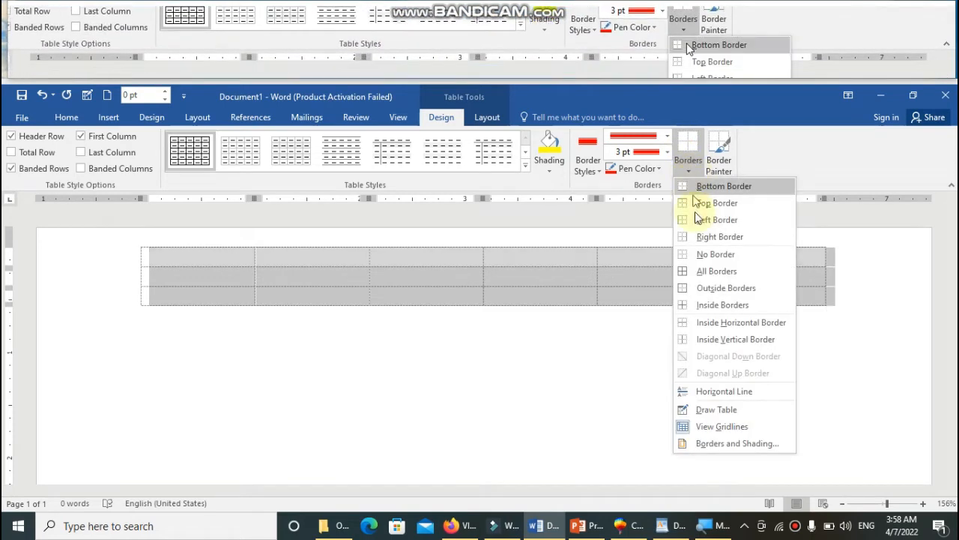
left_click(711, 256)
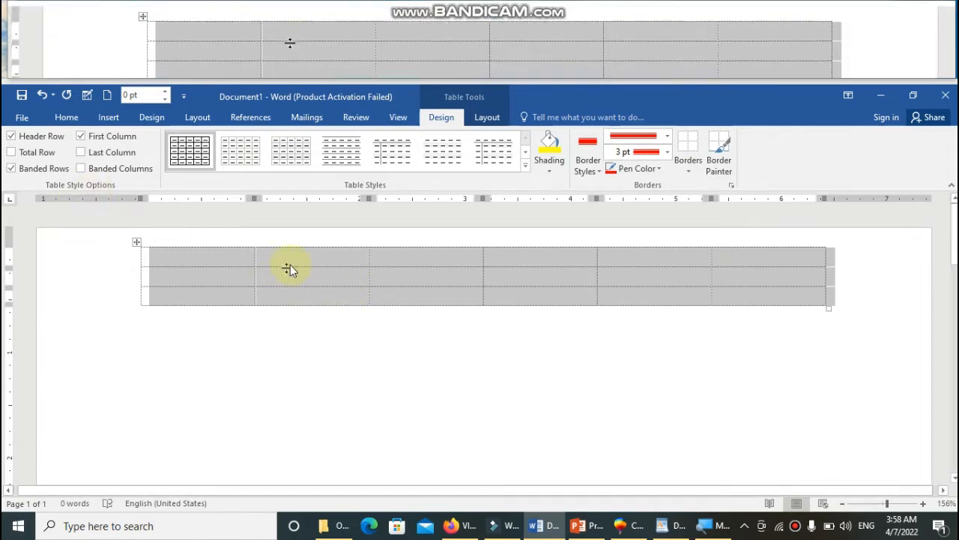
- Hide the gridlines of the borderless table
left_click(292, 260)
left_click(486, 119)
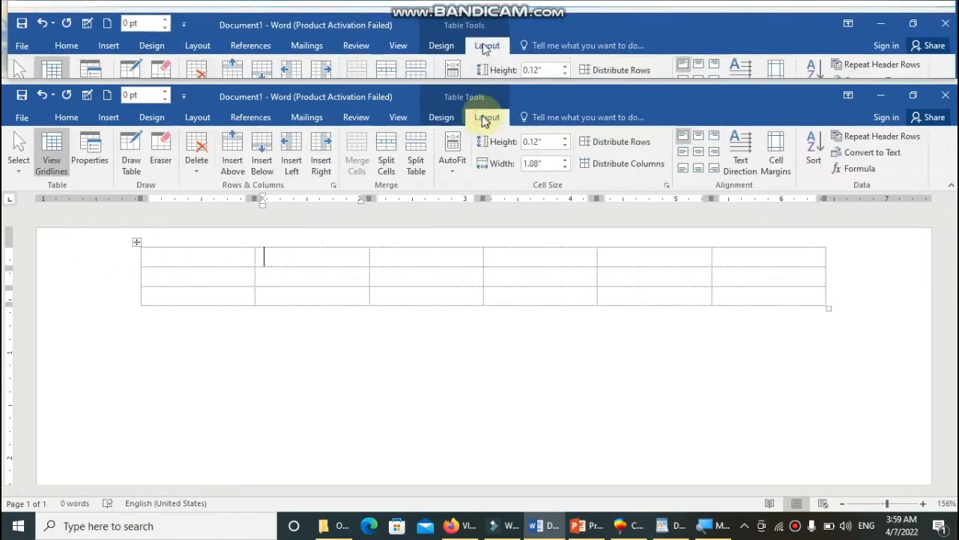
left_click(51, 159)
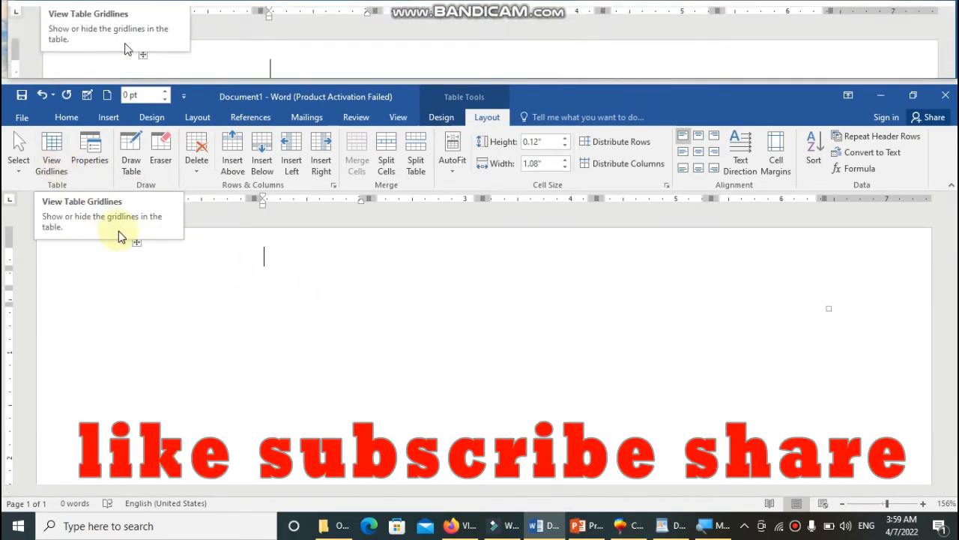
left_click(795, 526)
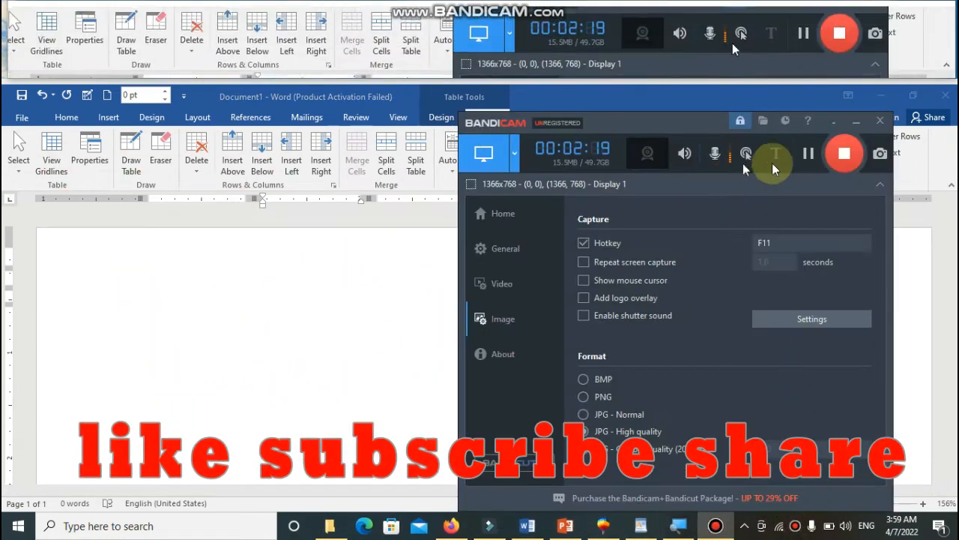
left_click(803, 156)
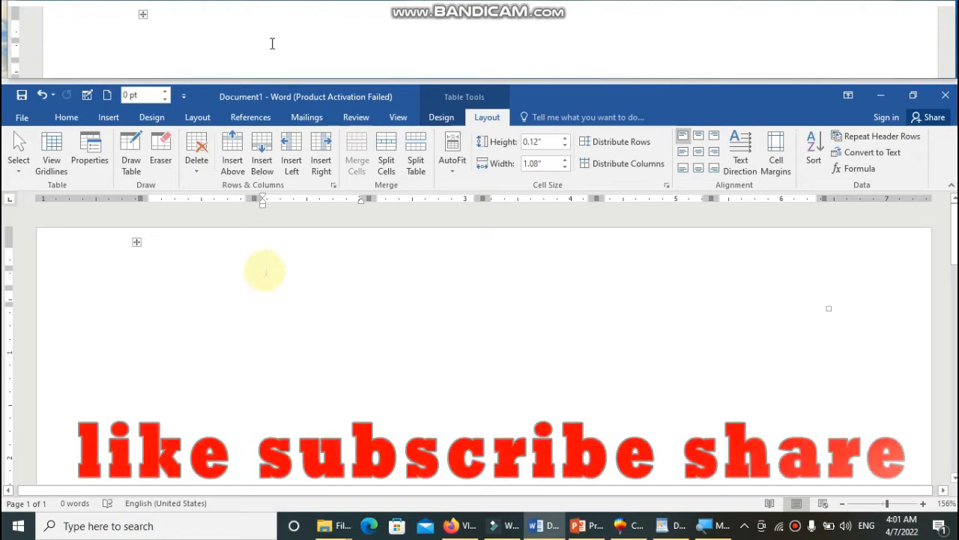
- Show the gridlines of the borderless table again and deselect its cells
left_click_drag(242, 258, 373, 370)
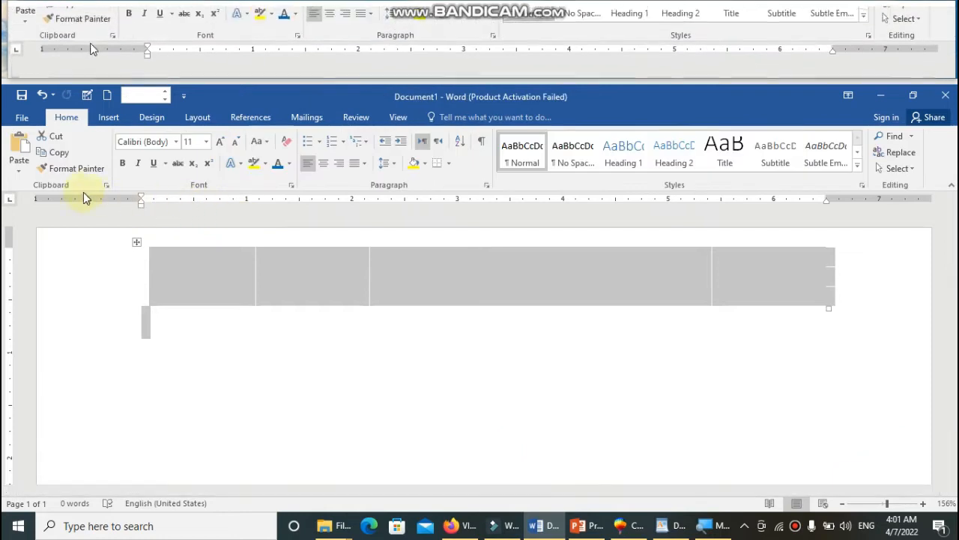
left_click(366, 300)
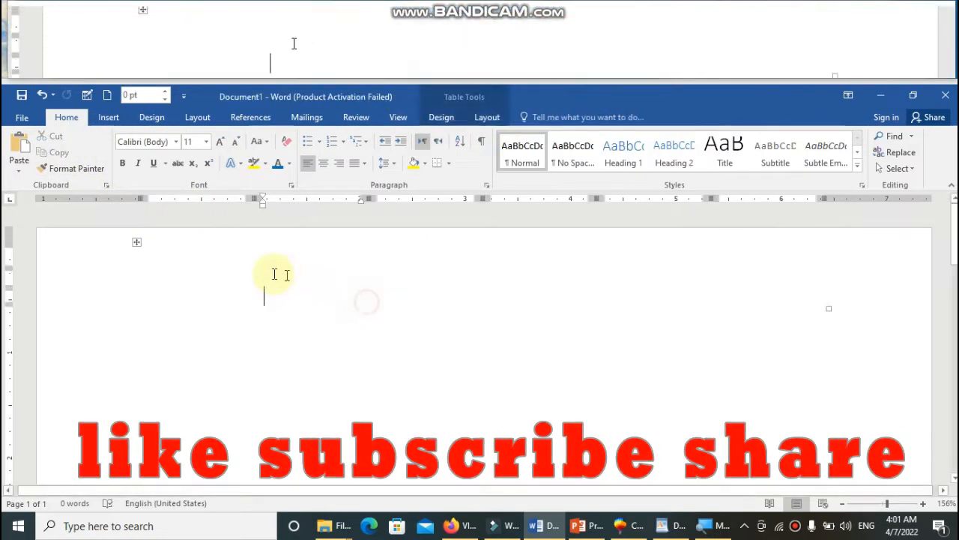
left_click_drag(201, 261, 553, 289)
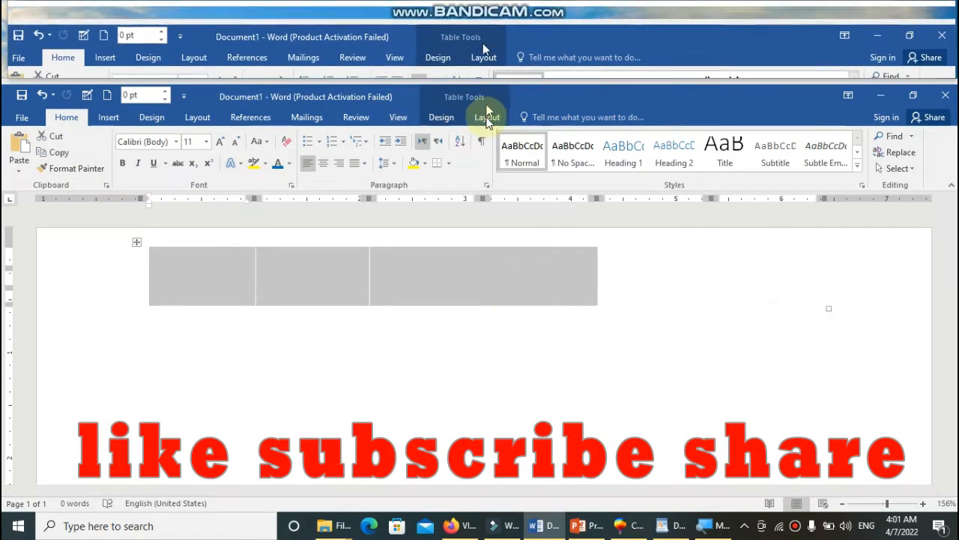
left_click(485, 118)
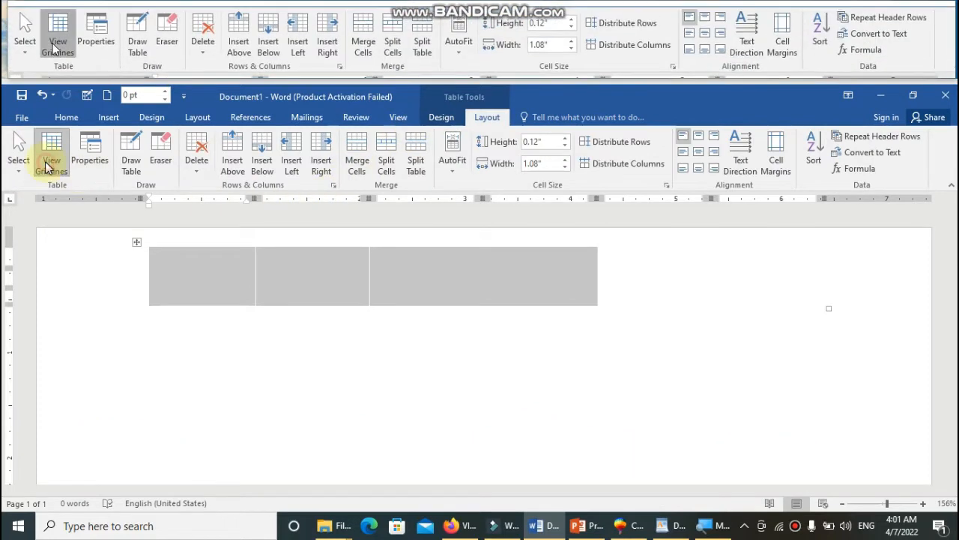
left_click(51, 157)
left_click(643, 363)
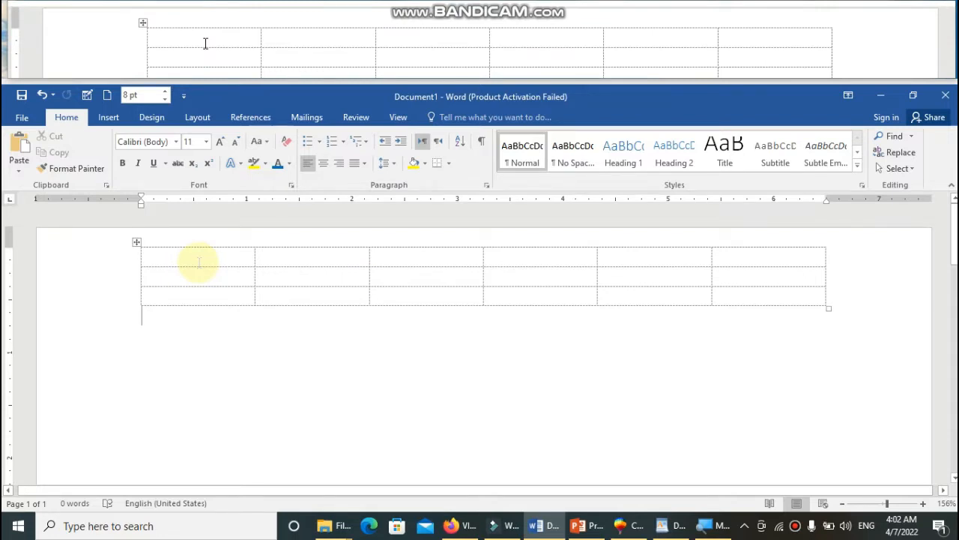
- Advance from cell to cell past the end of the table to add two more rows
left_click(199, 257)
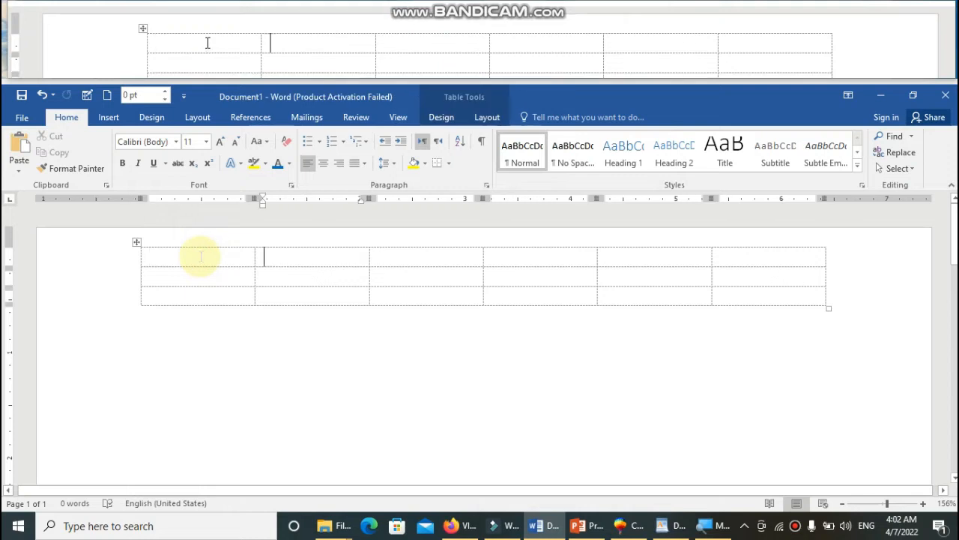
key("Tab")
key("Tab")
key("Tab")
key("Tab")
key("Tab")
key("Tab")
key("Tab")
key("Tab")
key("Tab")
key("Tab")
key("Tab")
key("Tab")
key("Tab")
key("Tab")
key("Tab")
key("Tab")
key("Tab")
key("Tab")
key("Tab")
key("Tab")
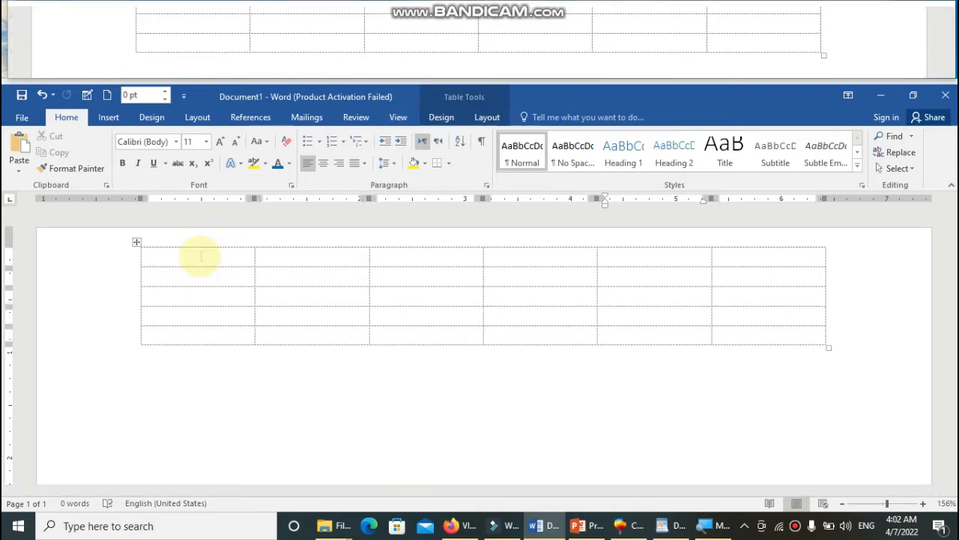
- Select every cell of the table and apply All Borders with the red 3 pt border style
left_click(200, 315)
left_click(186, 256)
mouse_move(186, 256)
left_mouse_down()
mouse_move(505, 337)
mouse_move(697, 334)
mouse_move(749, 313)
mouse_move(754, 325)
left_mouse_up()
left_click(487, 118)
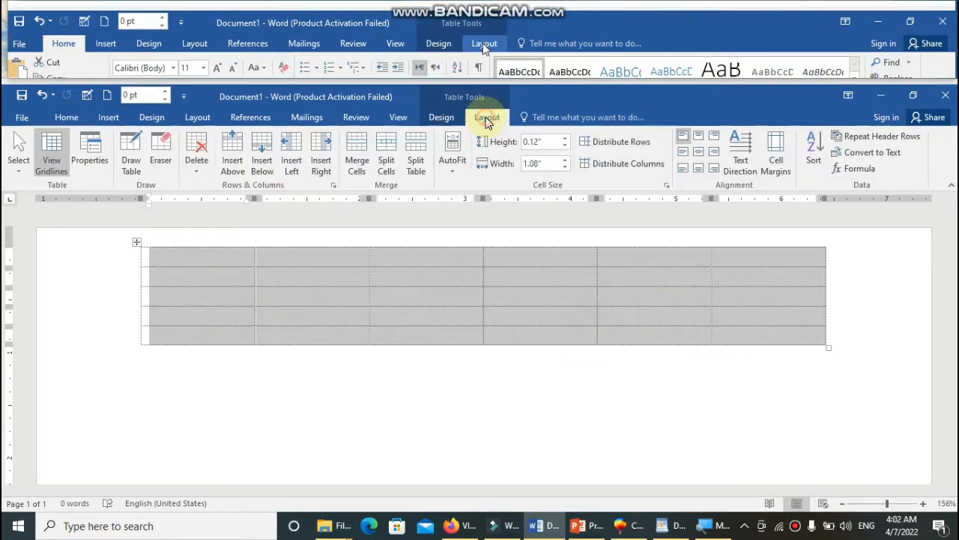
left_click(441, 117)
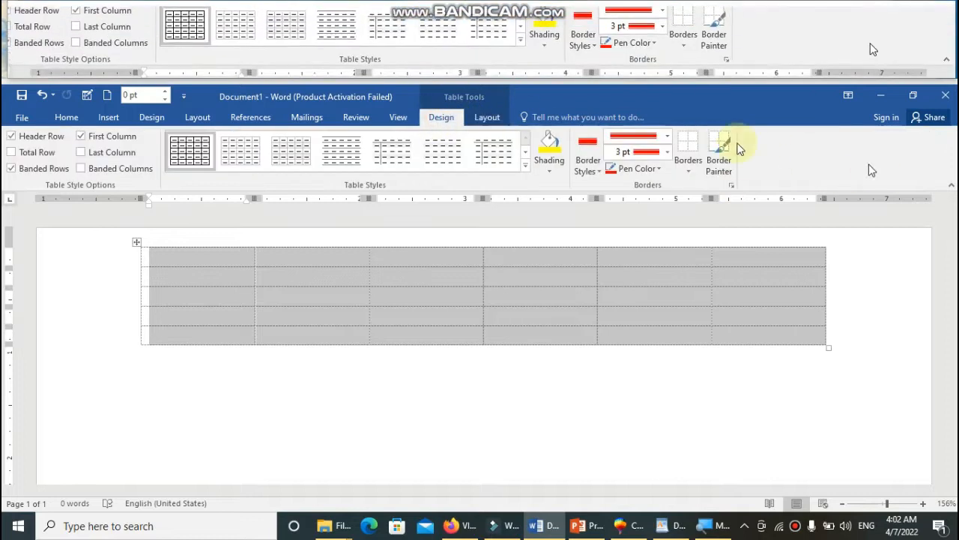
left_click(688, 172)
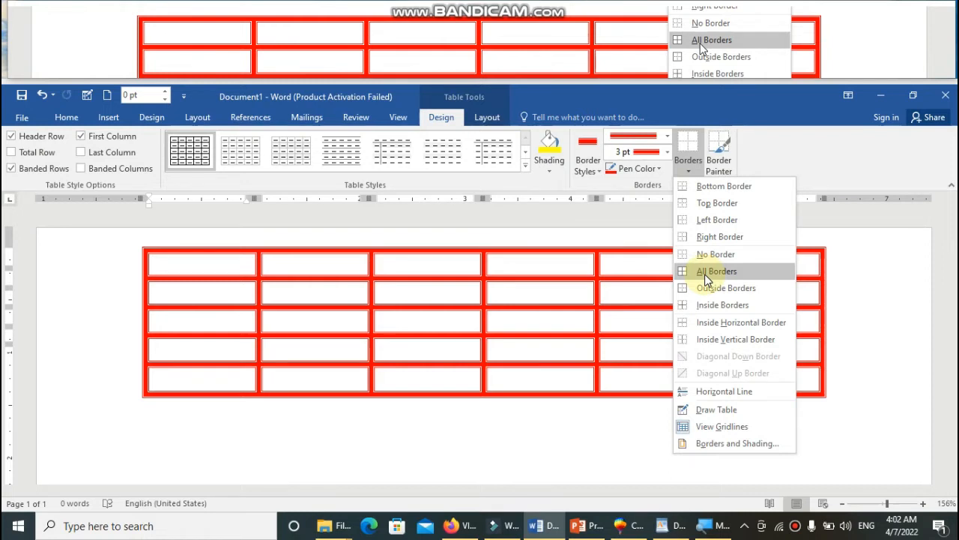
left_click(705, 275)
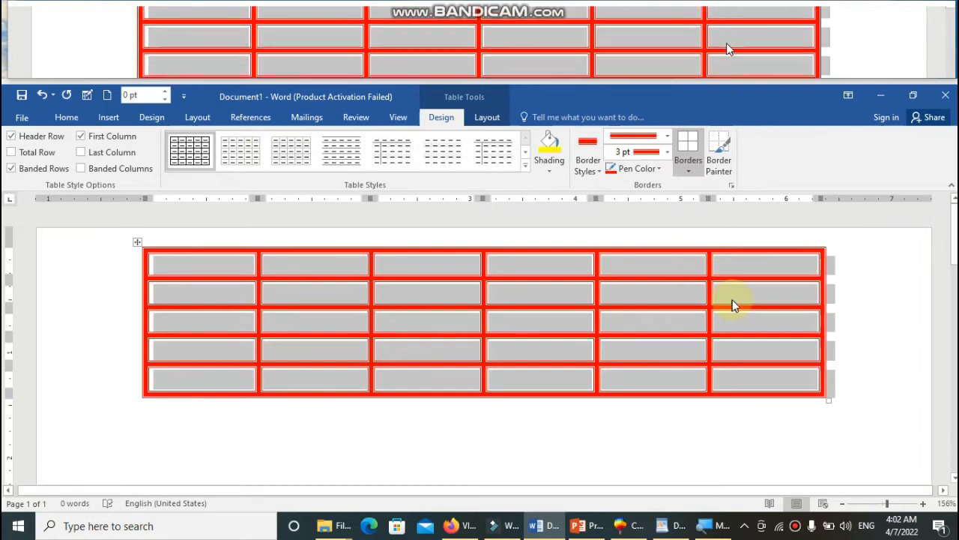
- Reselect all table cells and restyle every border with the black 1½ pt single-line theme border, then deselect the table
left_click(485, 118)
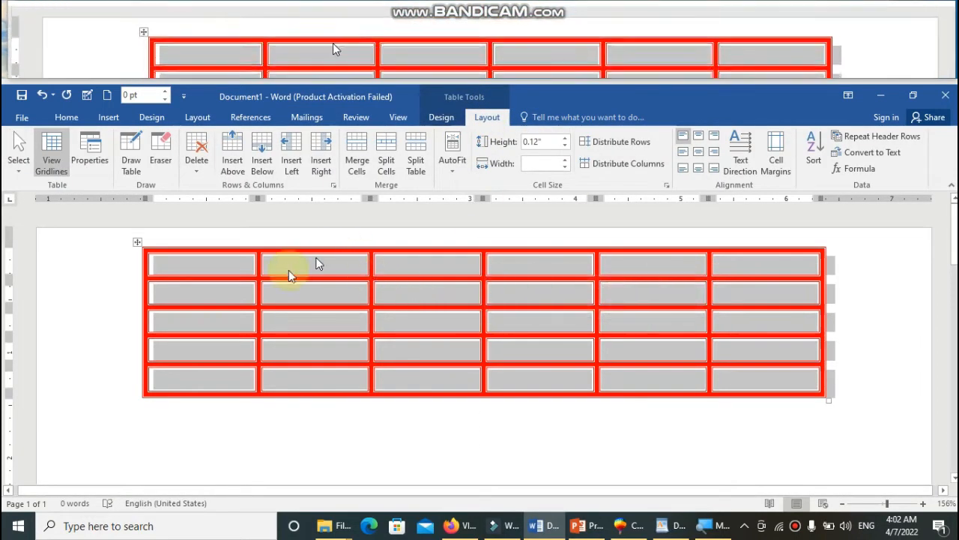
left_click_drag(230, 274, 772, 403)
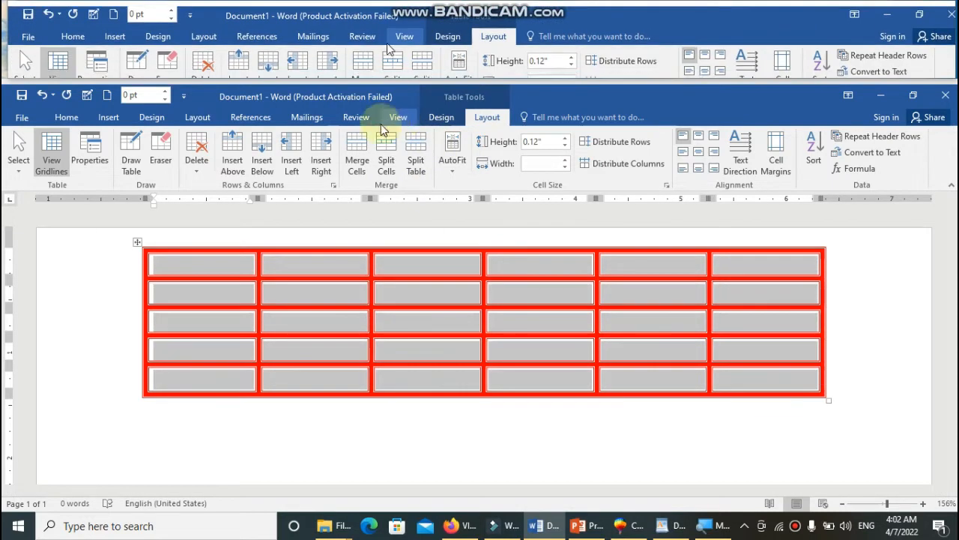
left_click(441, 117)
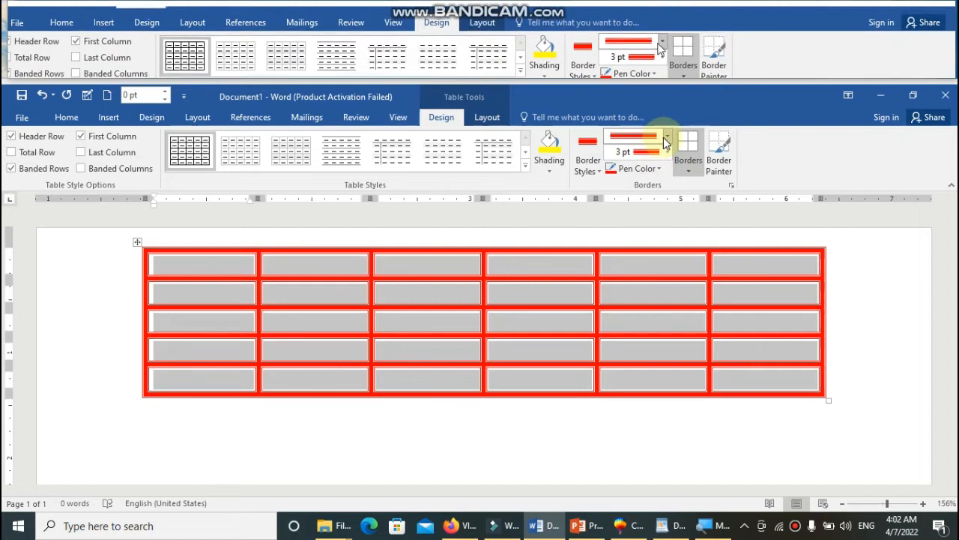
left_click(667, 137)
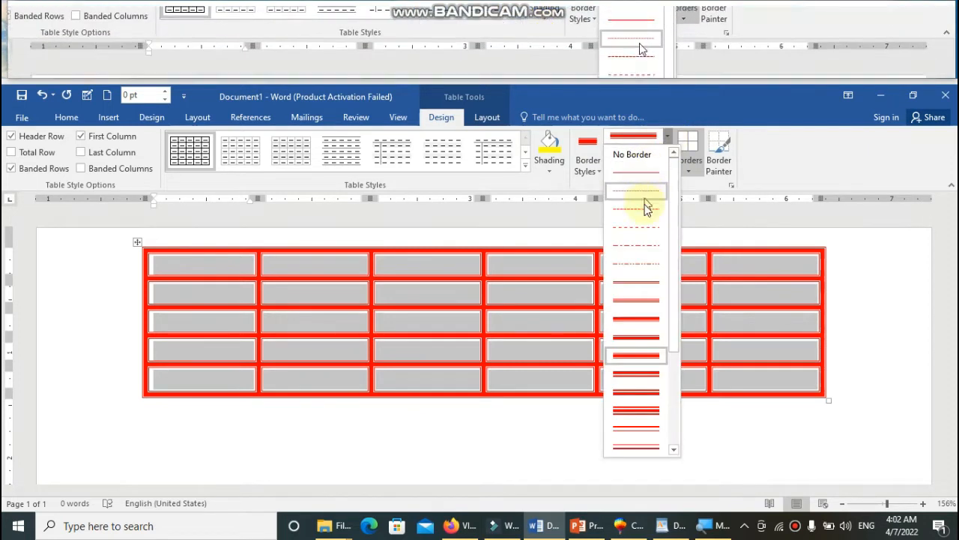
left_click(639, 208)
left_click(668, 138)
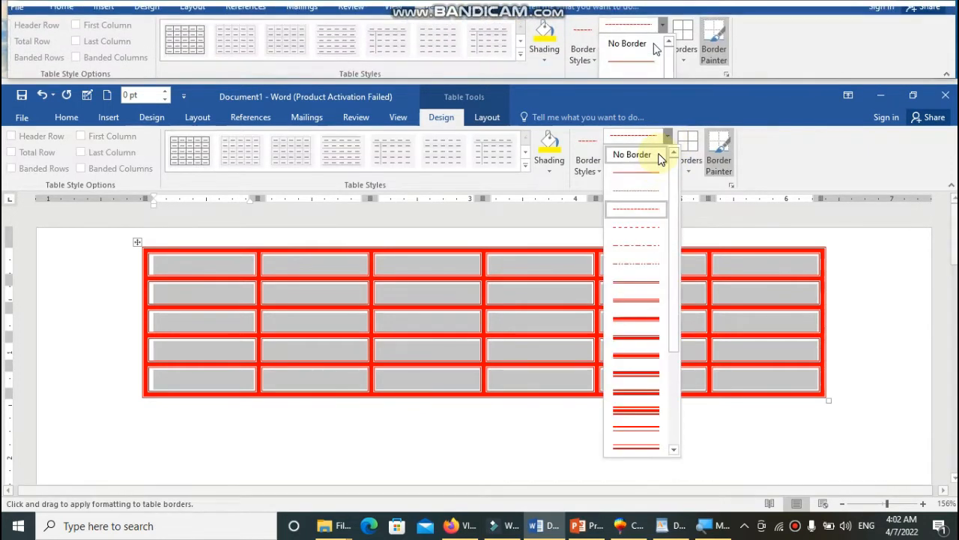
left_click(657, 171)
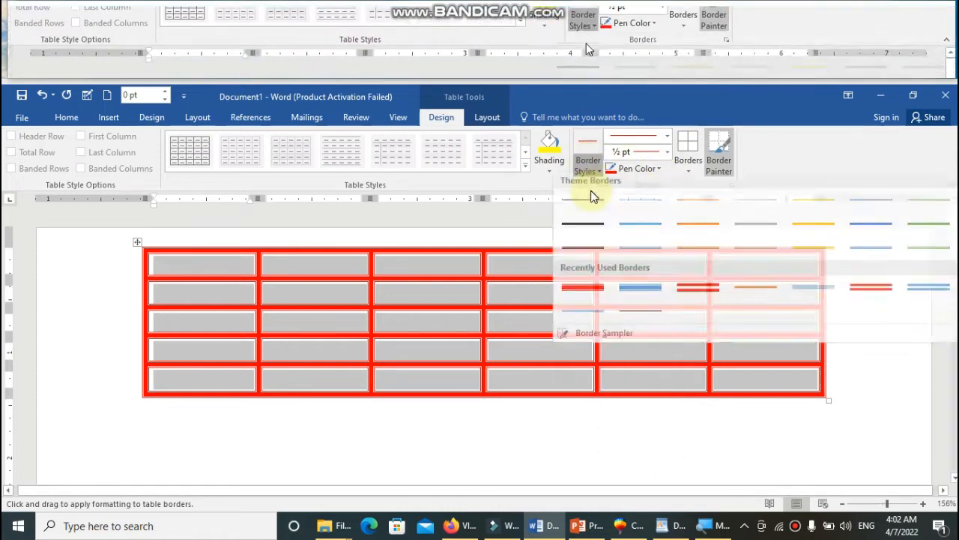
left_click(588, 167)
left_click(605, 236)
left_click(688, 146)
left_click(532, 322)
- Fill the table's first row with the headings Name, Class, Roll no, Subject, Marks and Grade
left_click(237, 260)
type("name")
key("Tab")
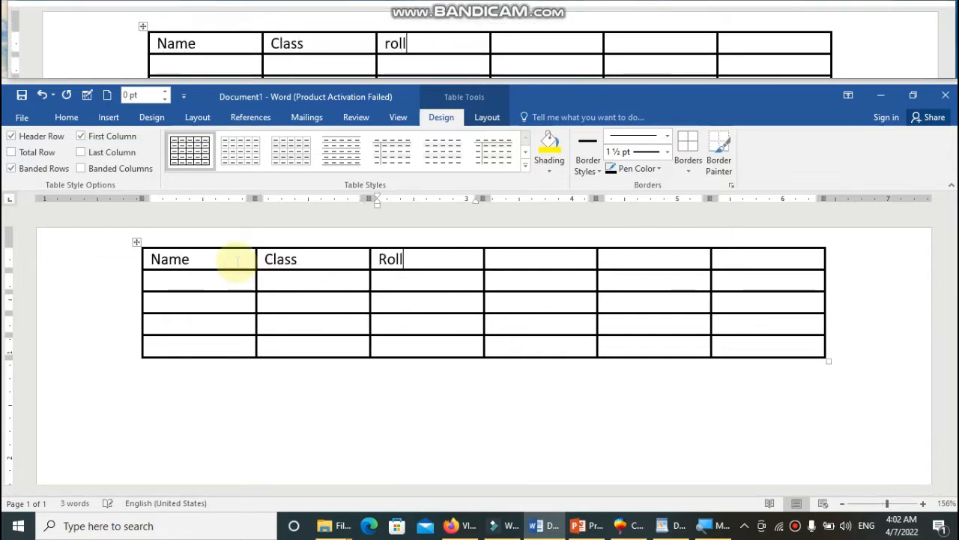
type("subje")
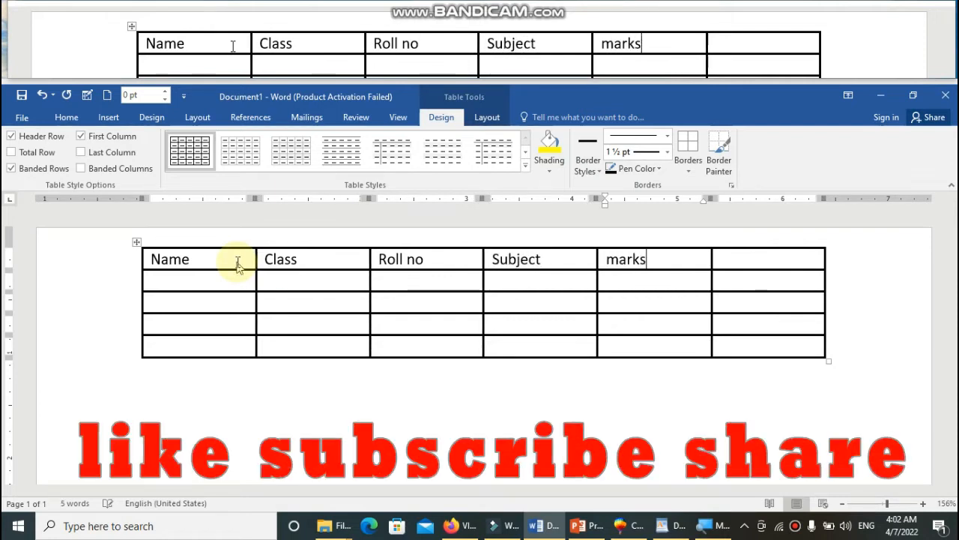
type("grade")
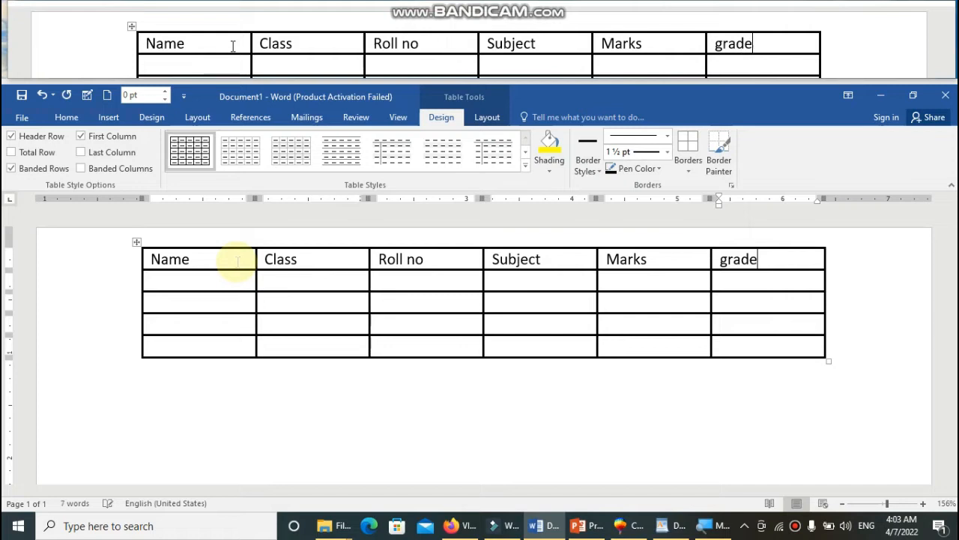
key("Tab")
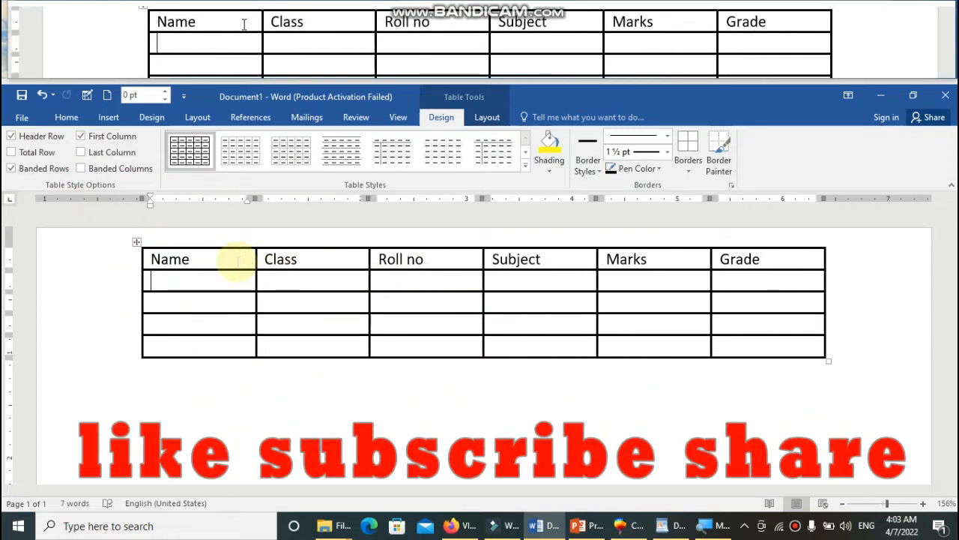
key("Down")
key("Left")
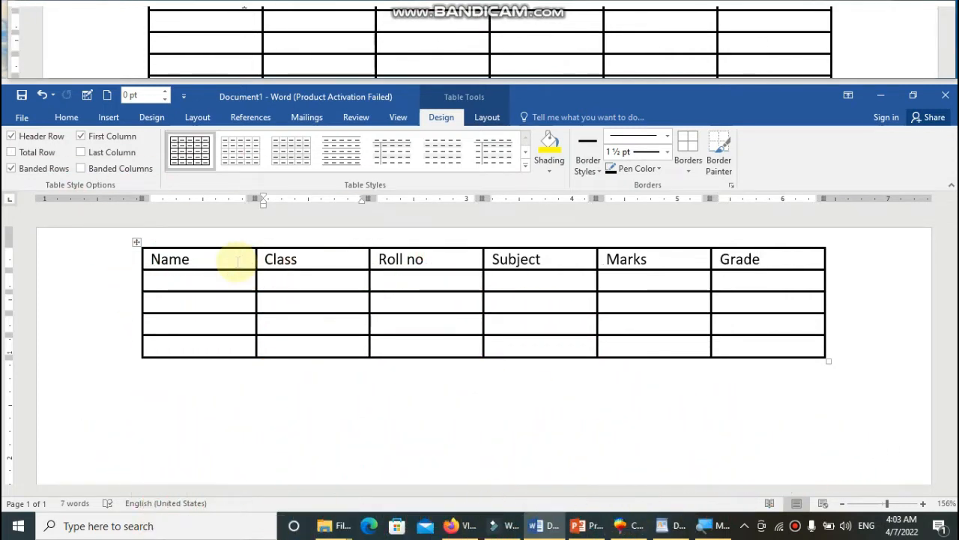
- Draw a full-width row beneath the table with Draw Table and add a cell divider under the Name column in the gap above it
left_click(487, 118)
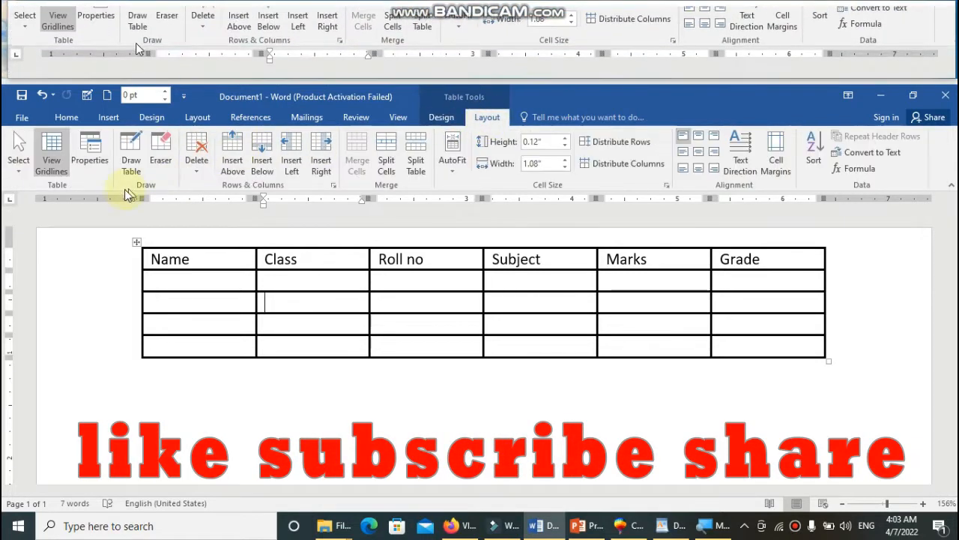
left_click(142, 154)
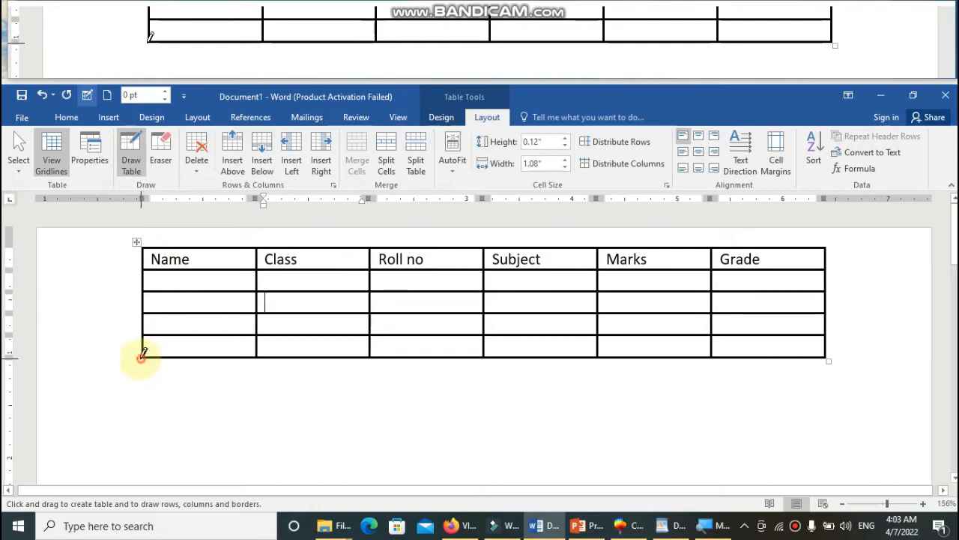
left_click_drag(476, 394, 670, 397)
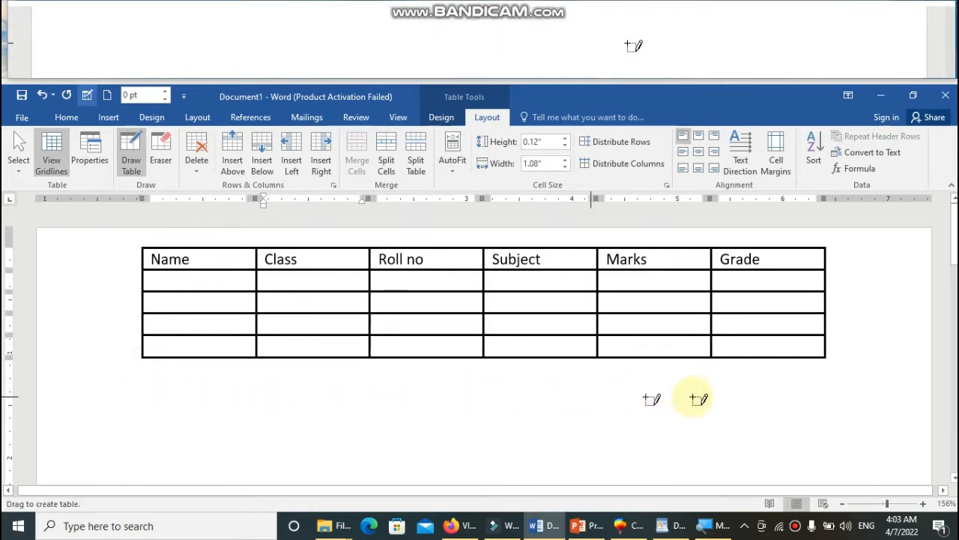
mouse_move(820, 377)
left_mouse_down()
mouse_move(834, 376)
mouse_move(824, 394)
left_mouse_up()
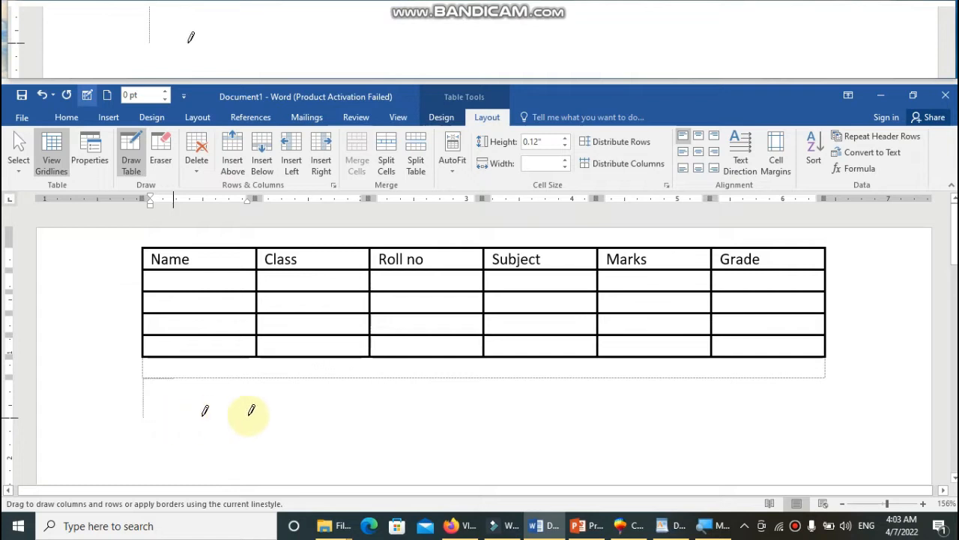
left_click_drag(208, 414, 566, 415)
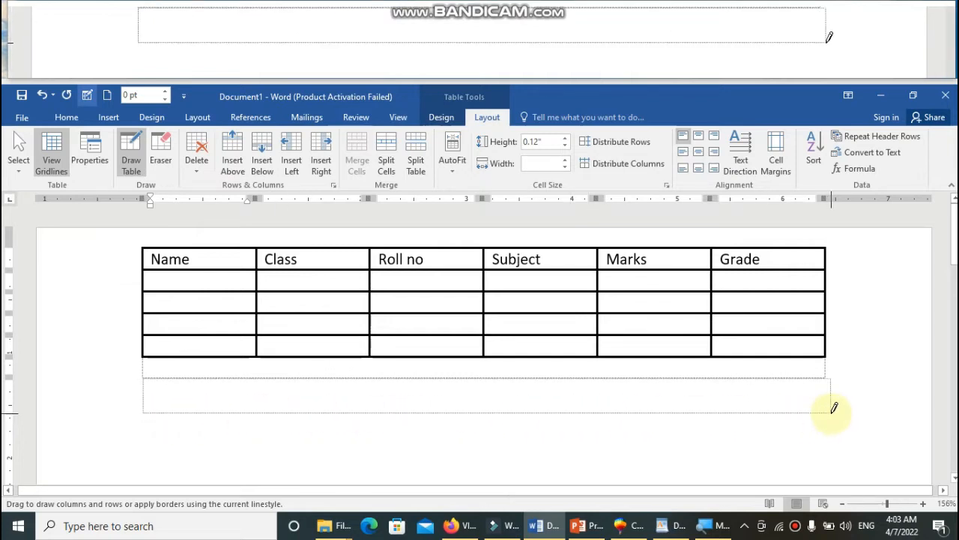
left_click_drag(829, 409, 827, 411)
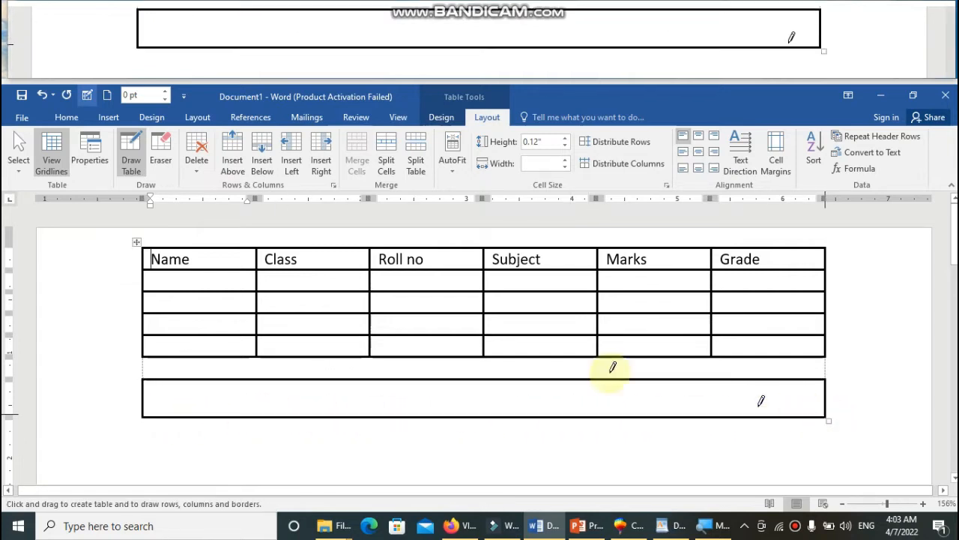
left_click_drag(147, 350, 147, 368)
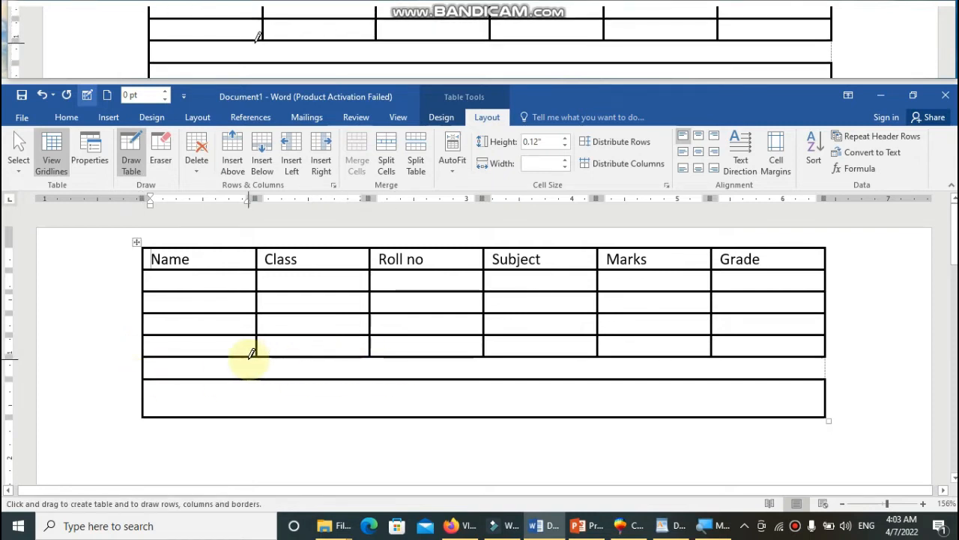
left_click_drag(257, 341, 259, 379)
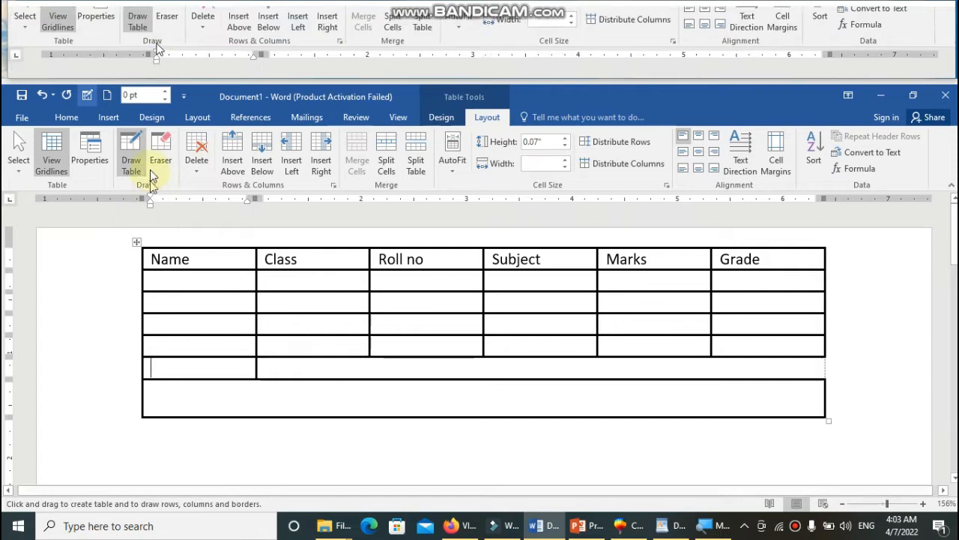
- Erase the drawn full-width bottom row and the cell partitions in the two rows above it with the Eraser
left_click(160, 150)
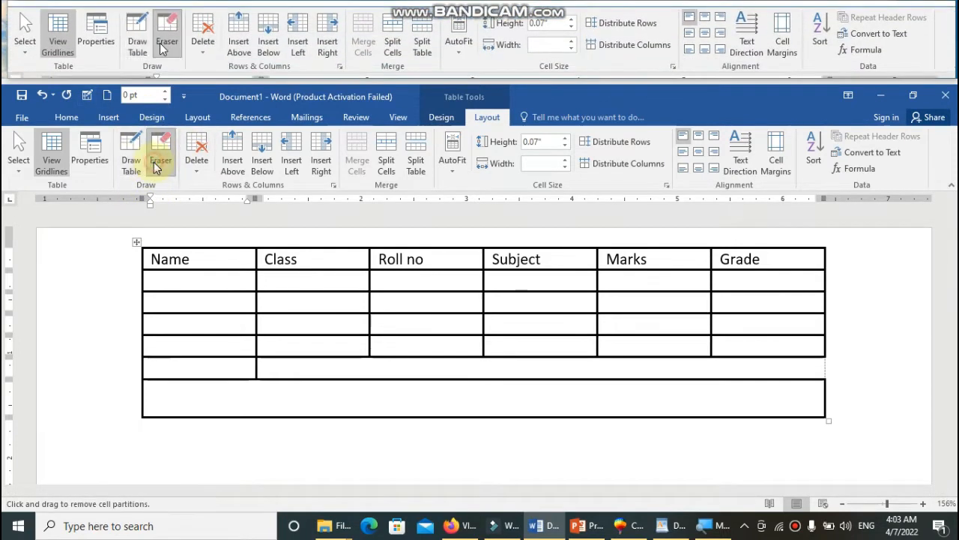
left_click_drag(140, 388, 863, 441)
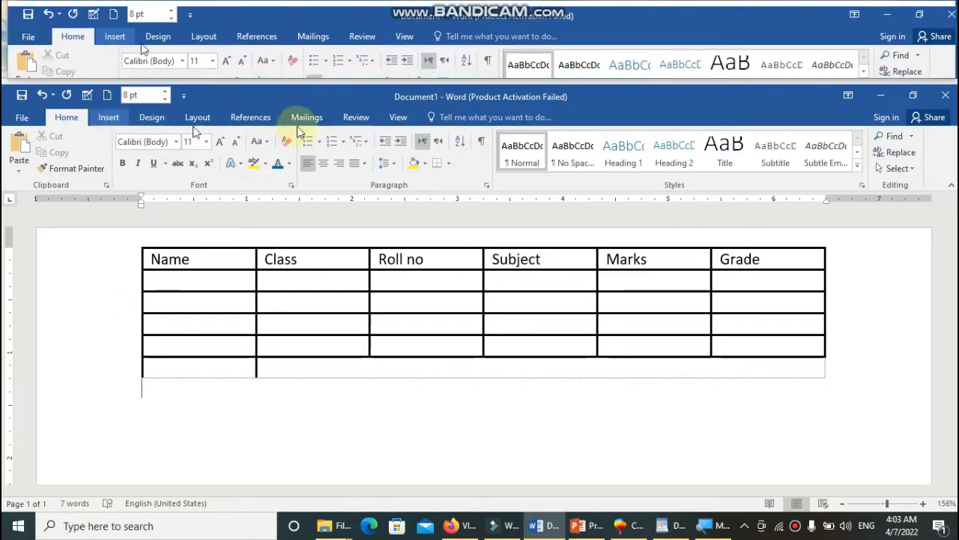
left_click(193, 365)
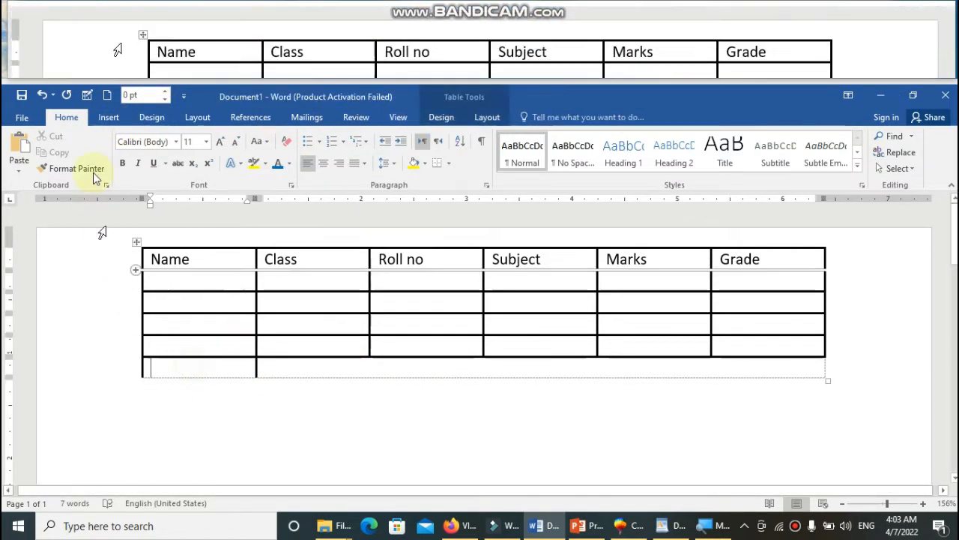
left_click(488, 117)
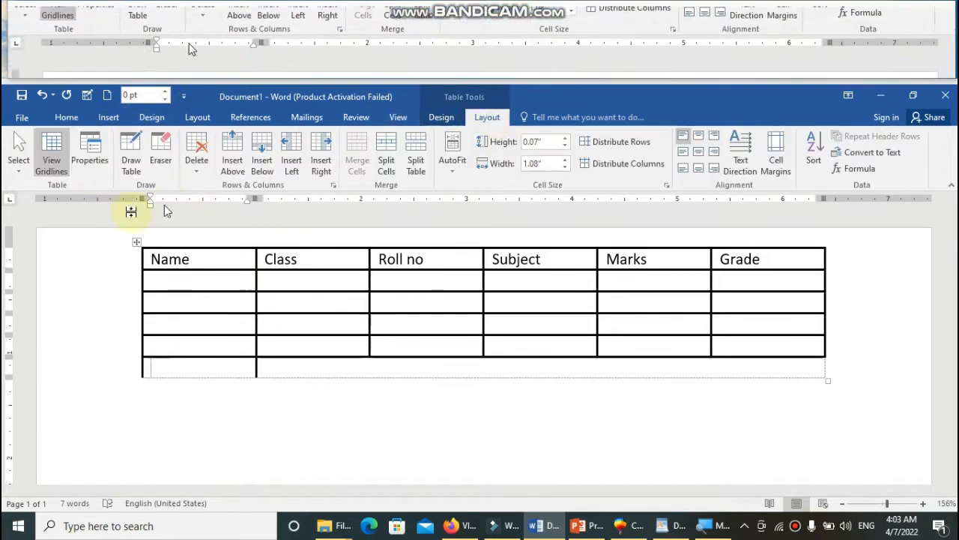
left_click(150, 163)
mouse_move(150, 342)
left_mouse_down()
mouse_move(659, 357)
mouse_move(803, 381)
mouse_move(829, 409)
left_mouse_up()
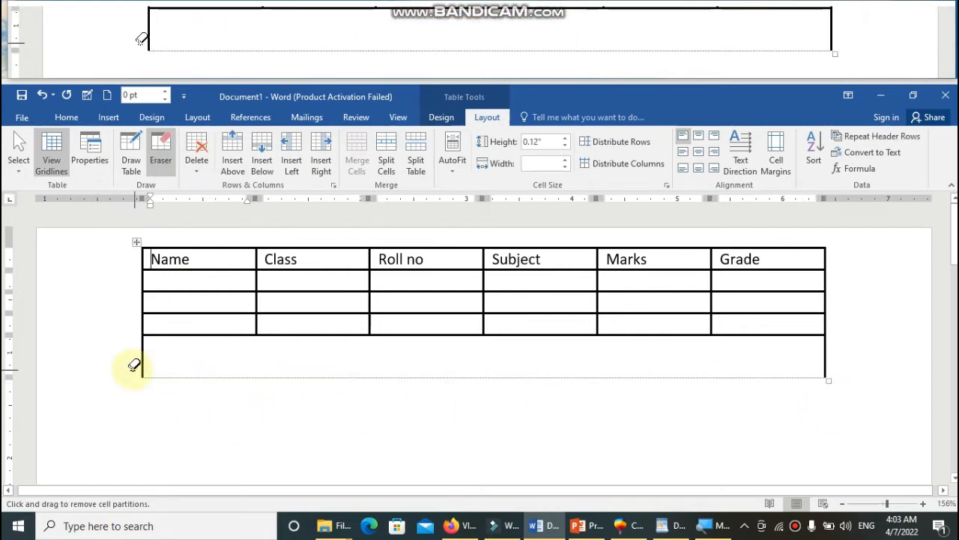
- Erase the side borders of the merged bottom row and hide the table gridlines
left_click_drag(139, 345, 158, 349)
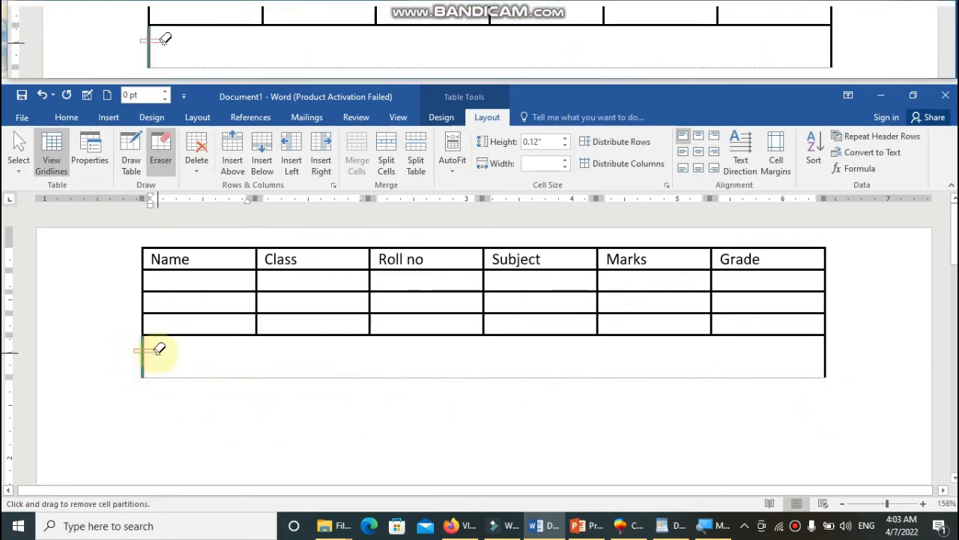
left_click_drag(803, 345, 853, 369)
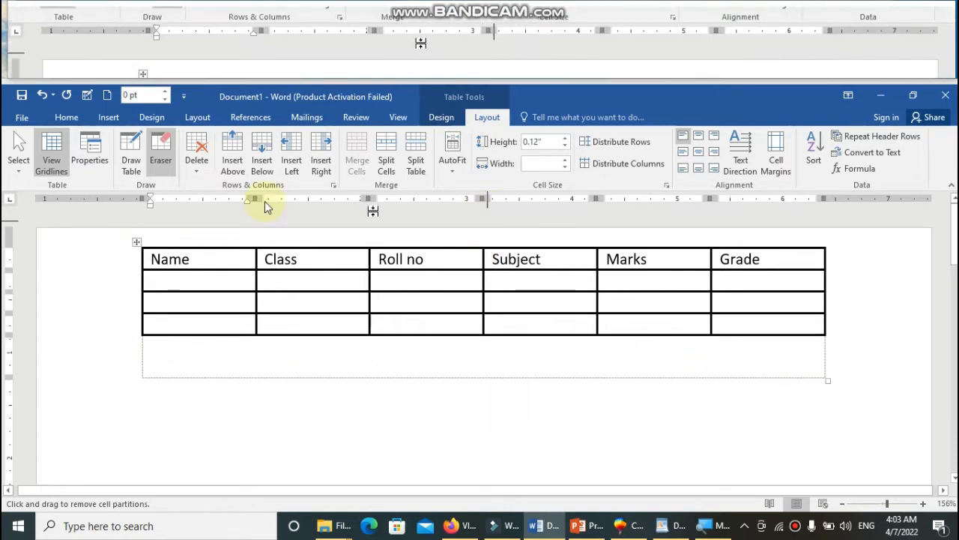
left_click(49, 159)
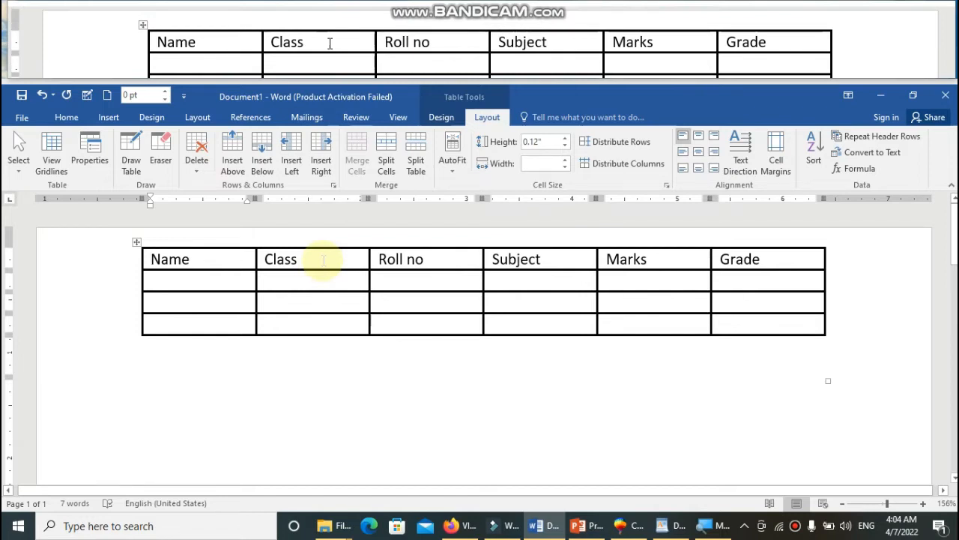
- Enter a student's name in the Name column of the last bordered row and delete that row
left_click(235, 328)
type("a")
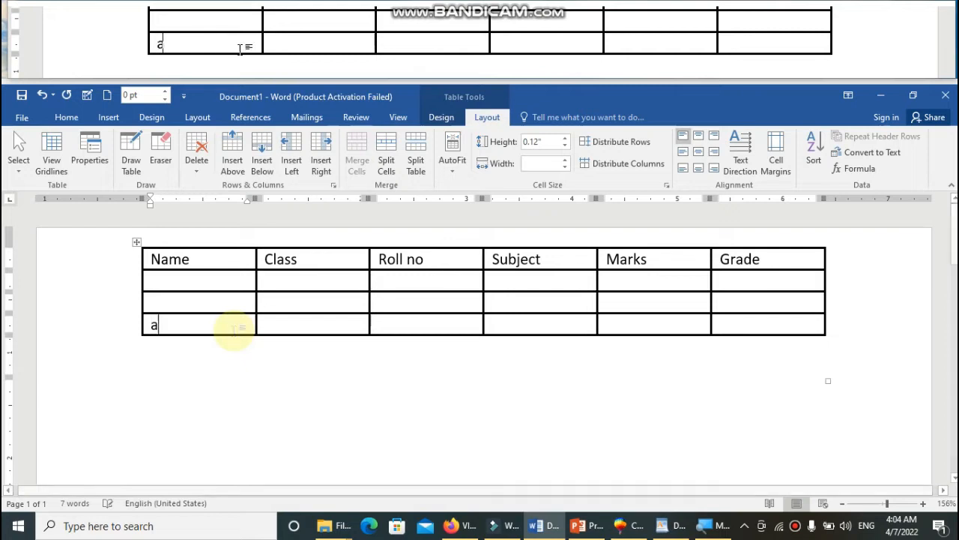
type("slam")
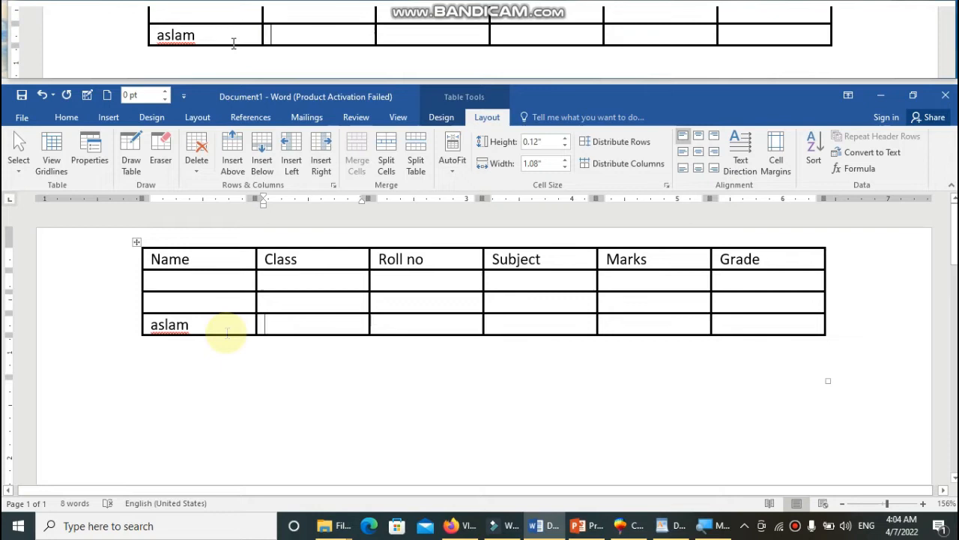
left_click(196, 169)
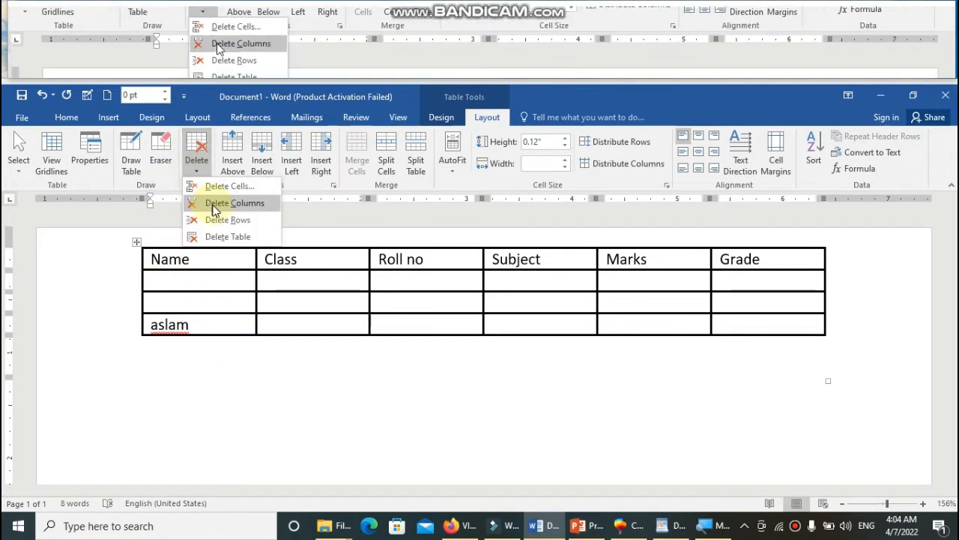
left_click(224, 223)
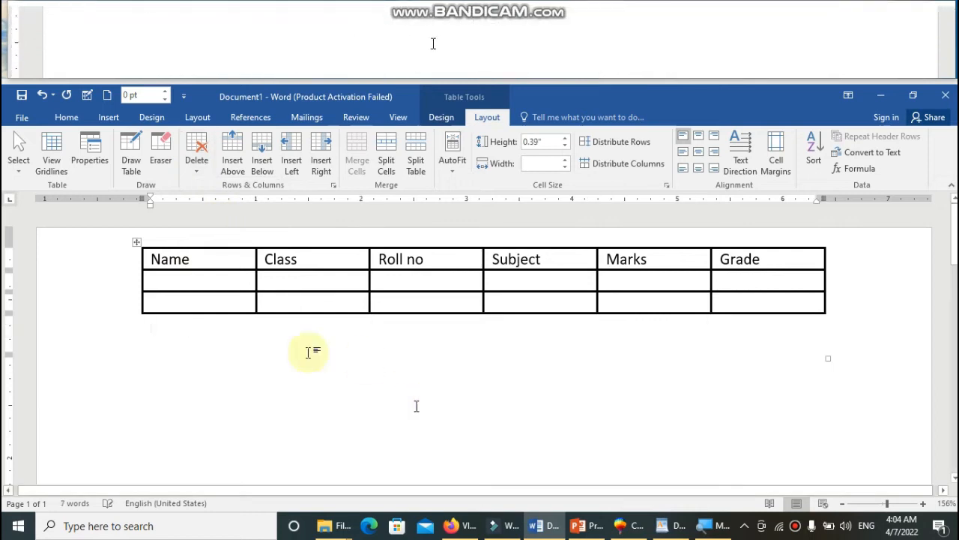
- Delete the Grade column from the table
left_click(220, 300)
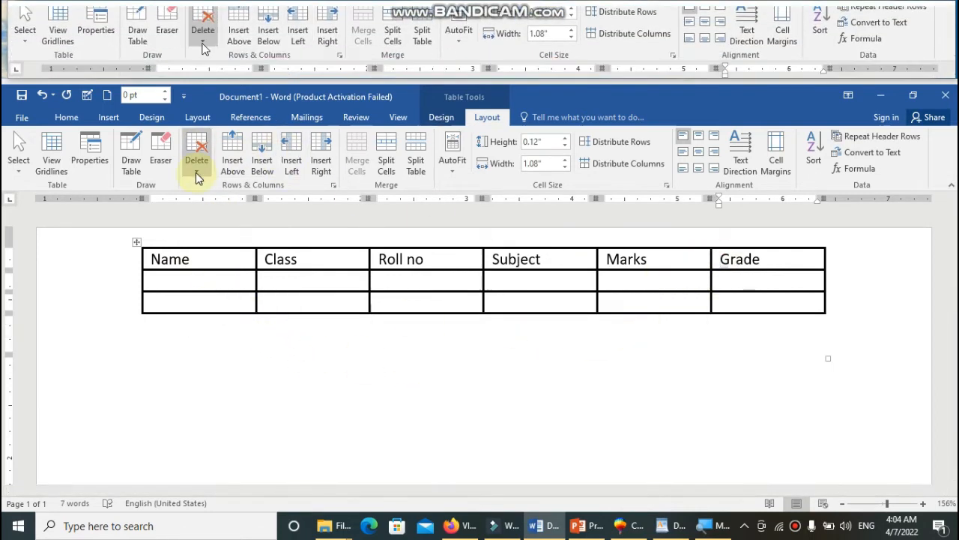
left_click(196, 157)
left_click(231, 204)
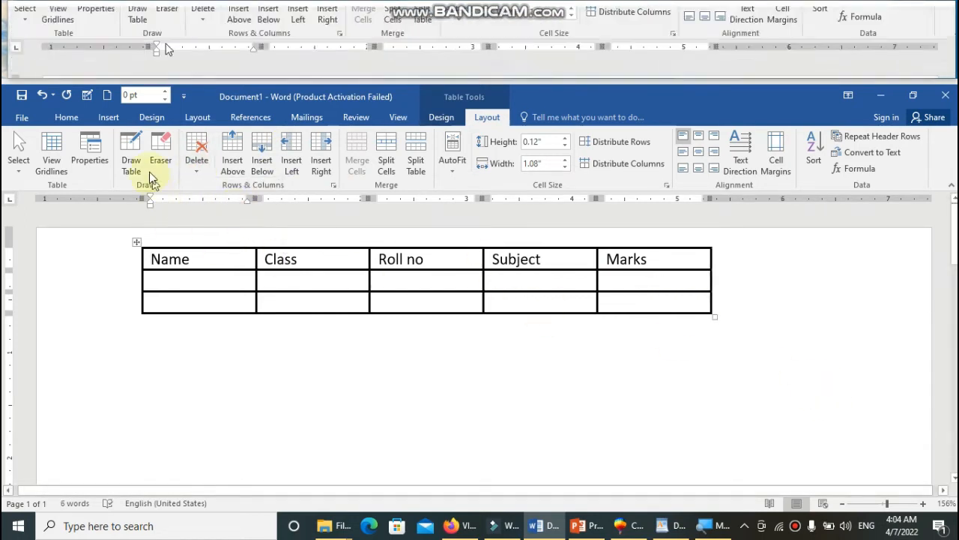
- Insert an empty row above the table's header row
left_click(234, 255)
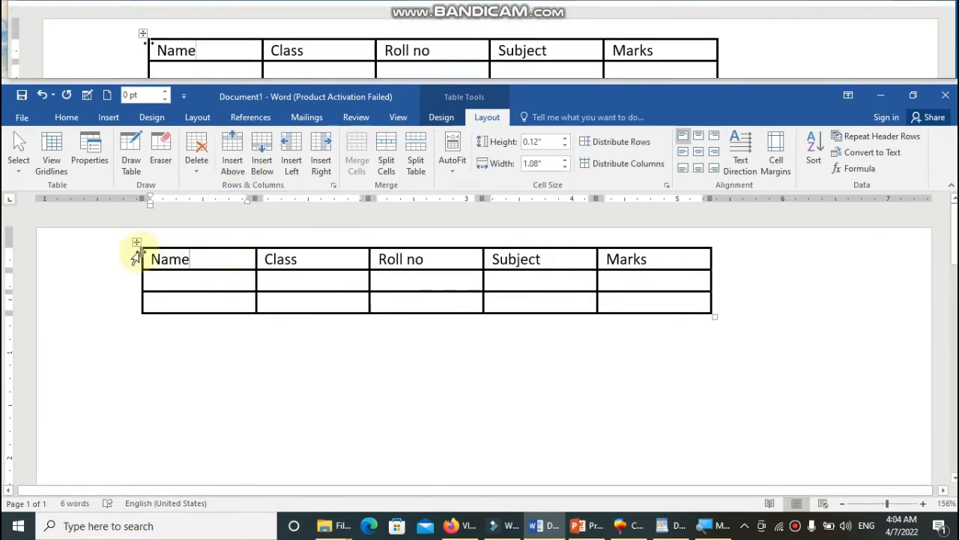
left_click_drag(137, 242, 173, 332)
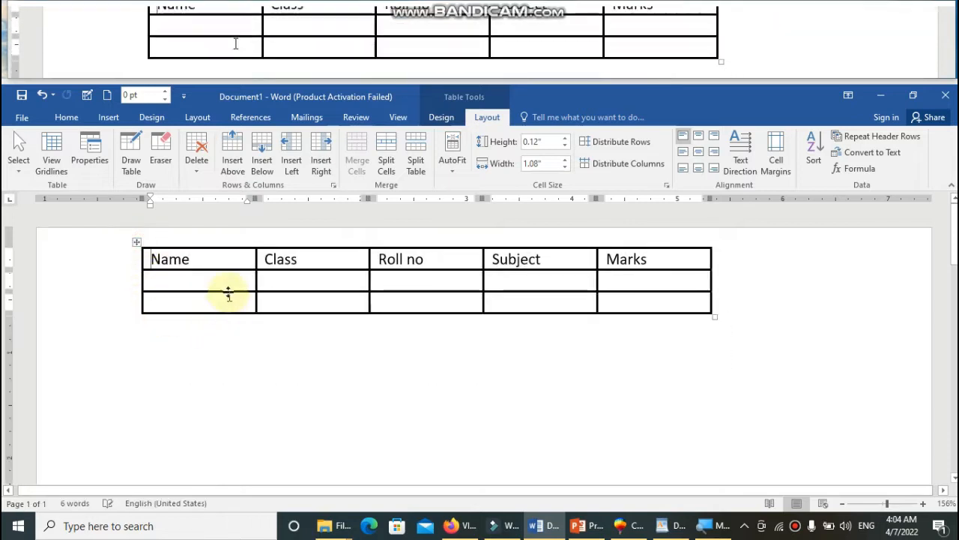
left_click(233, 162)
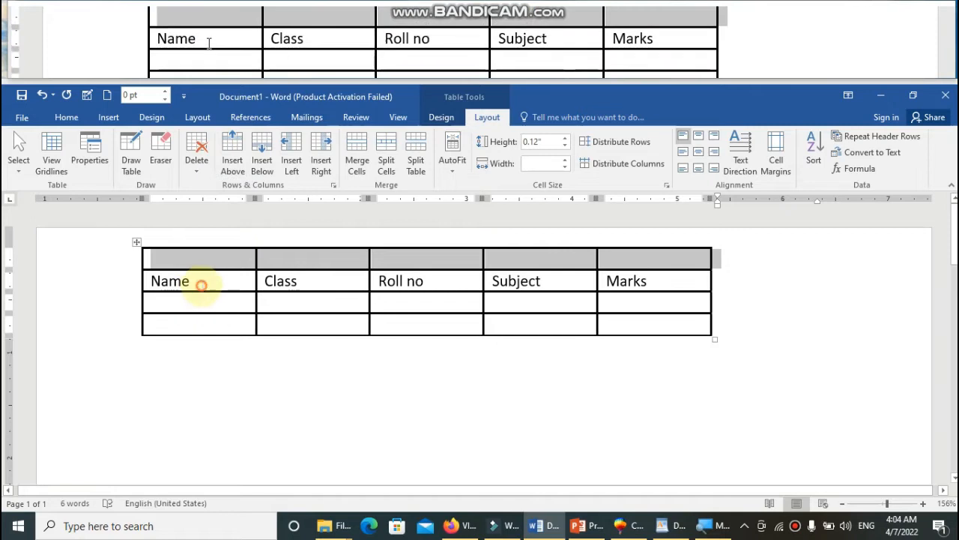
left_click(195, 283)
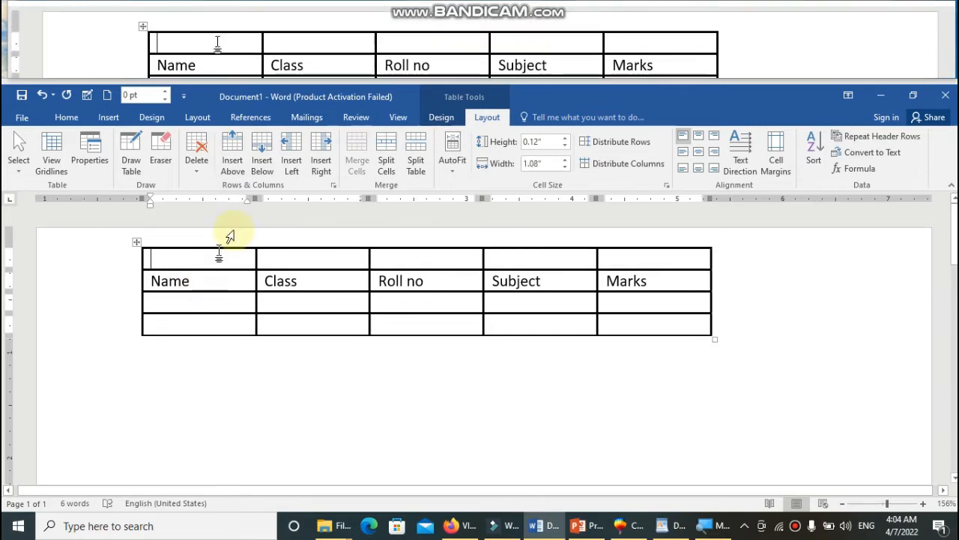
- Enter a student's name in the Name column of each of the two empty rows below the headings
left_click(217, 302)
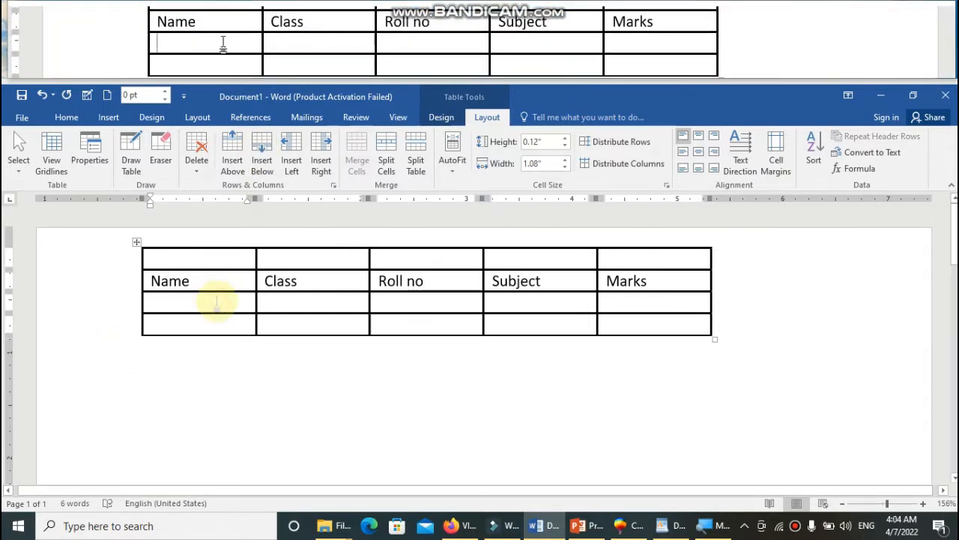
type("sal")
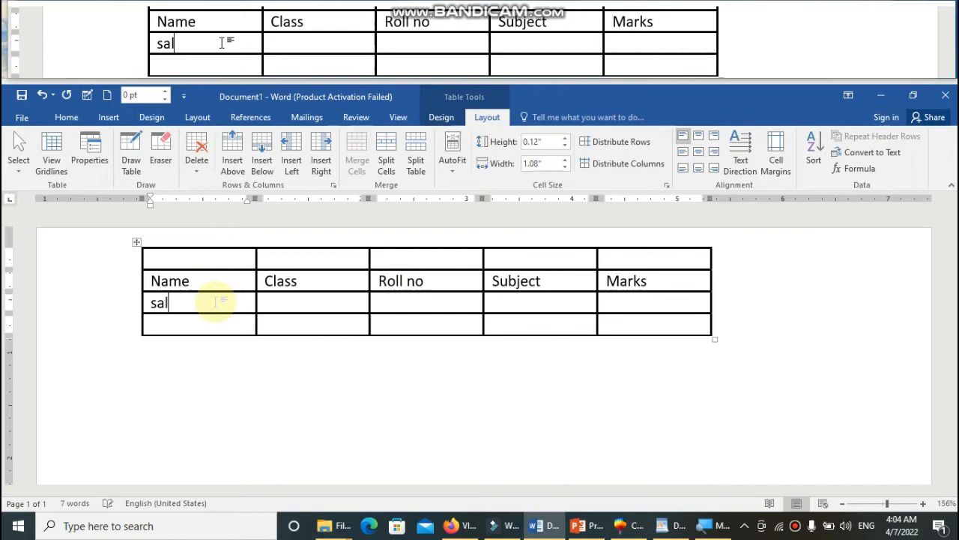
type("em")
key("Down")
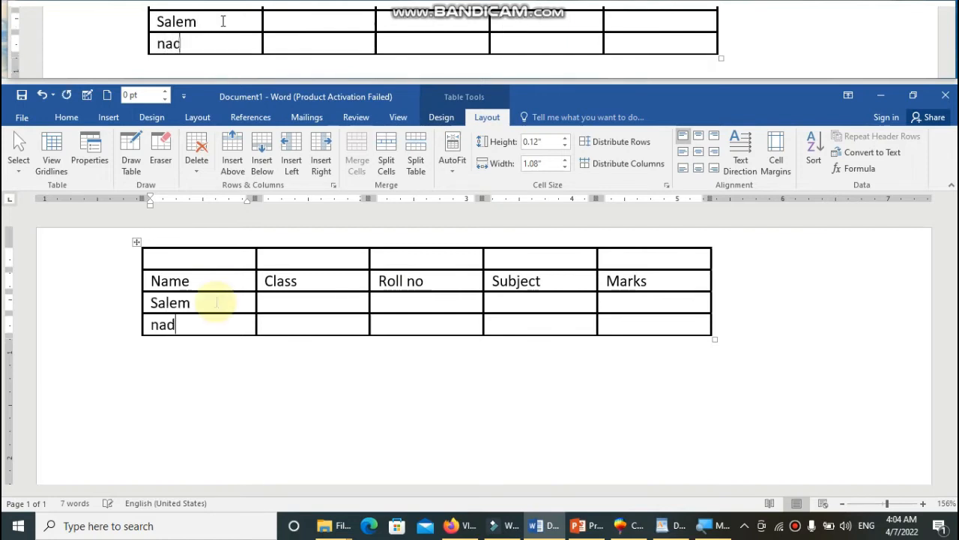
key("Up")
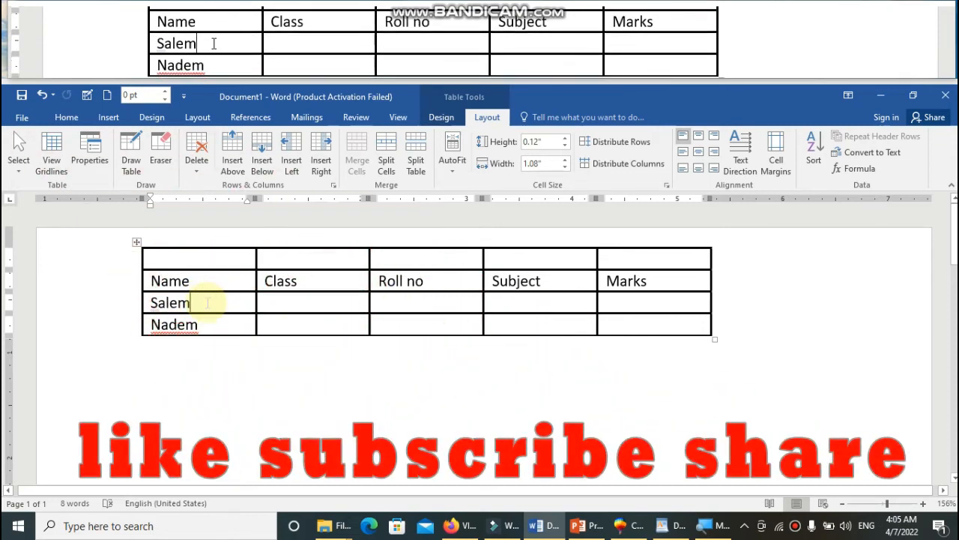
- Insert a row below the first student's row and enter another student's name in its Name cell
left_click(261, 158)
left_click(195, 324)
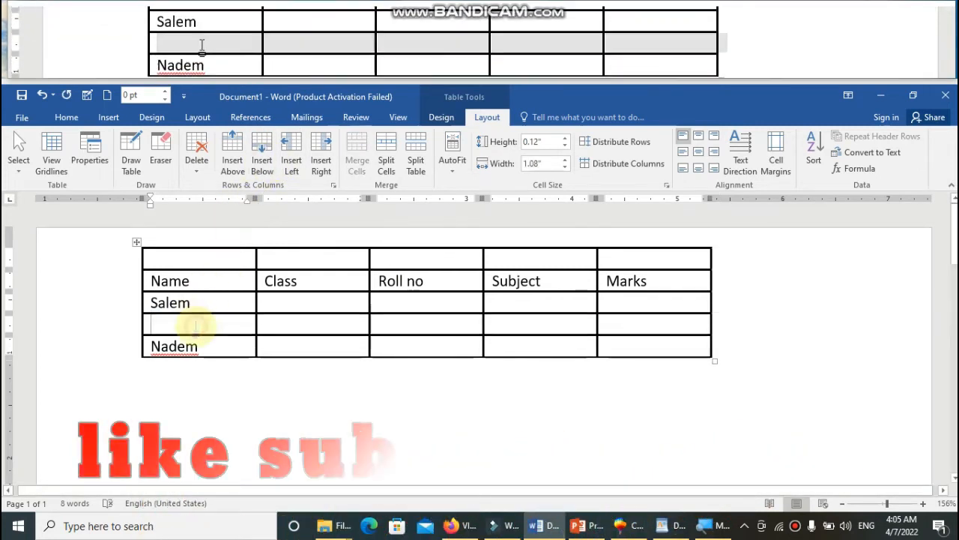
type("sulaman")
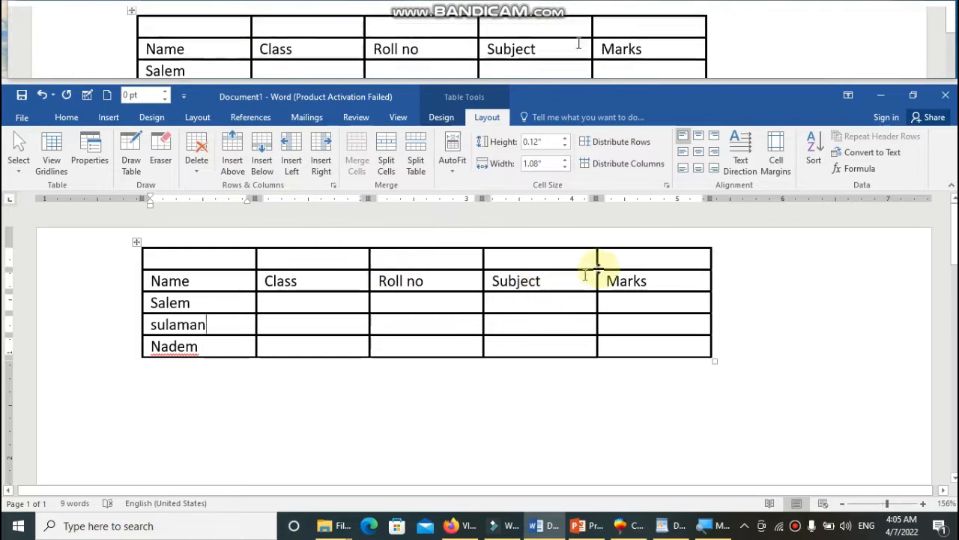
- Delete the empty row above the header row
left_click(622, 260)
left_click(621, 281)
left_click_drag(231, 254, 613, 259)
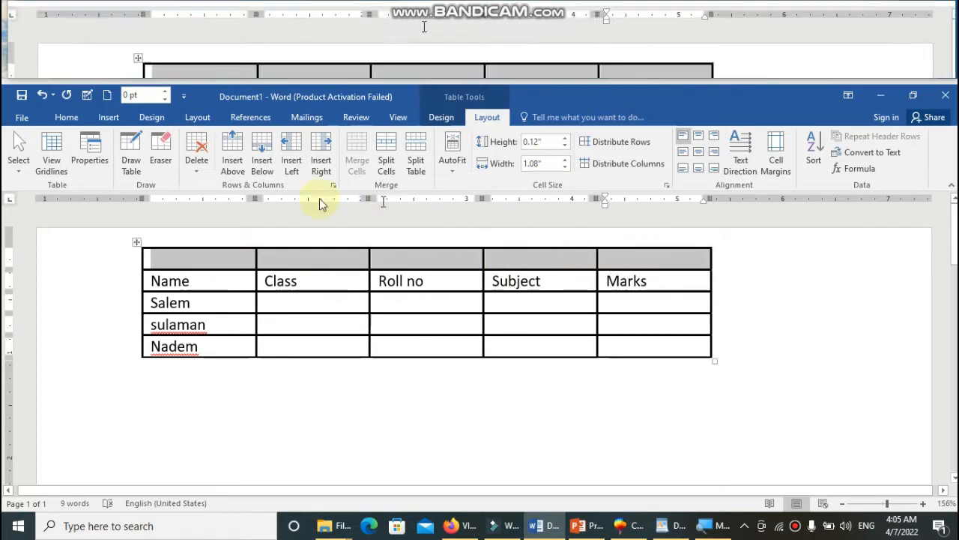
left_click(196, 154)
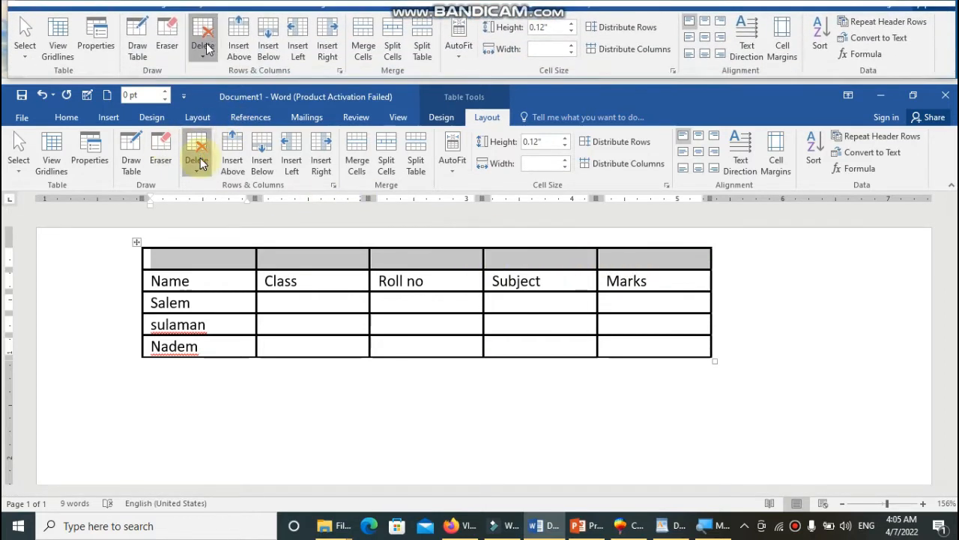
left_click(217, 220)
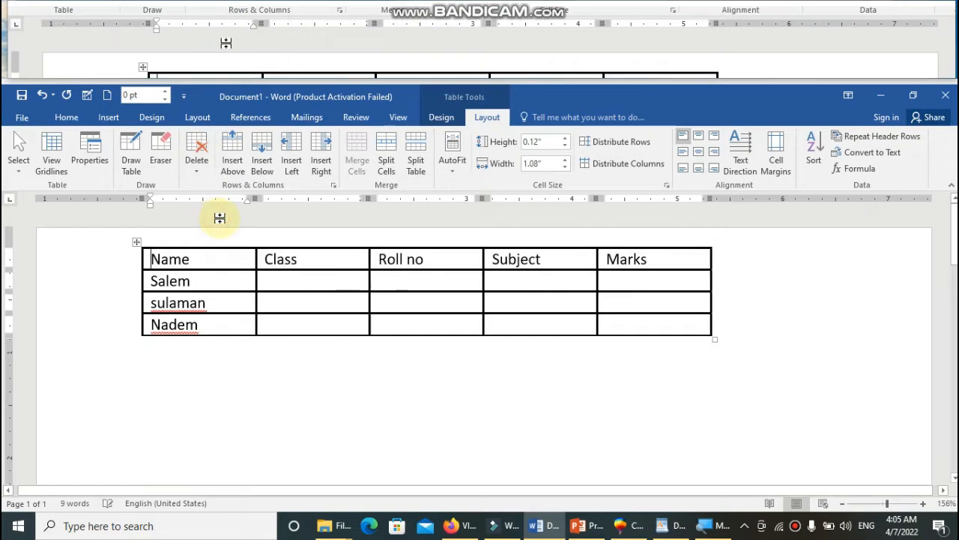
- Insert an empty column to the right of the Marks column and another to the right of the Name column
left_click(653, 260)
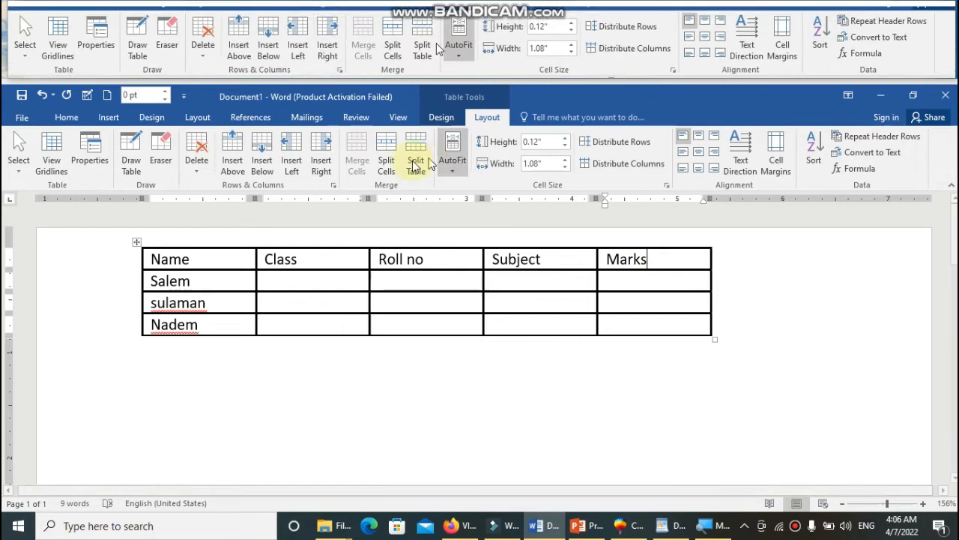
left_click(320, 167)
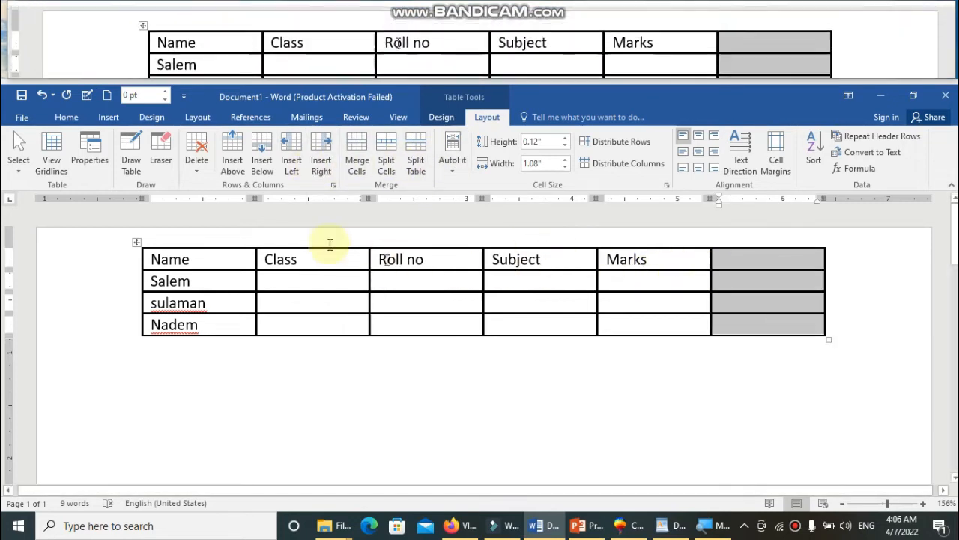
left_click(310, 258)
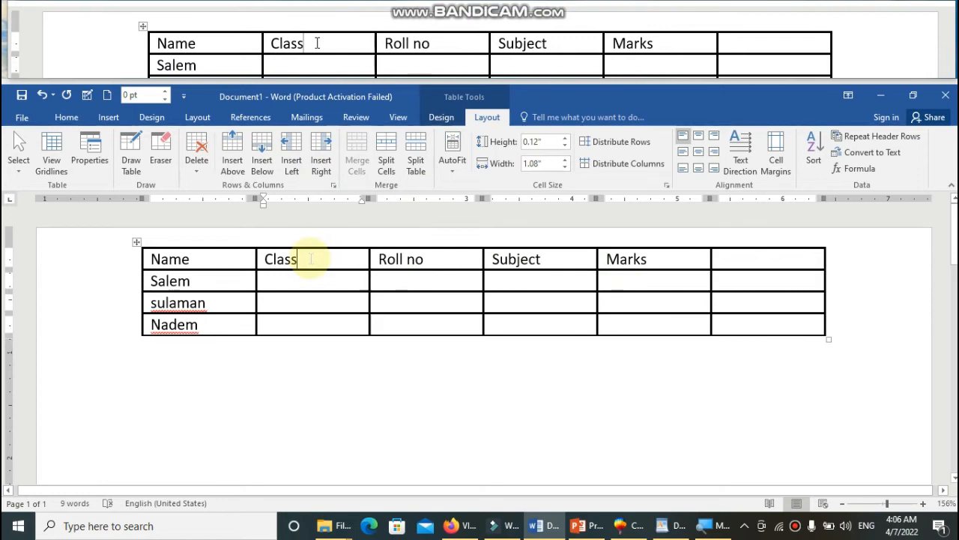
left_click(250, 257)
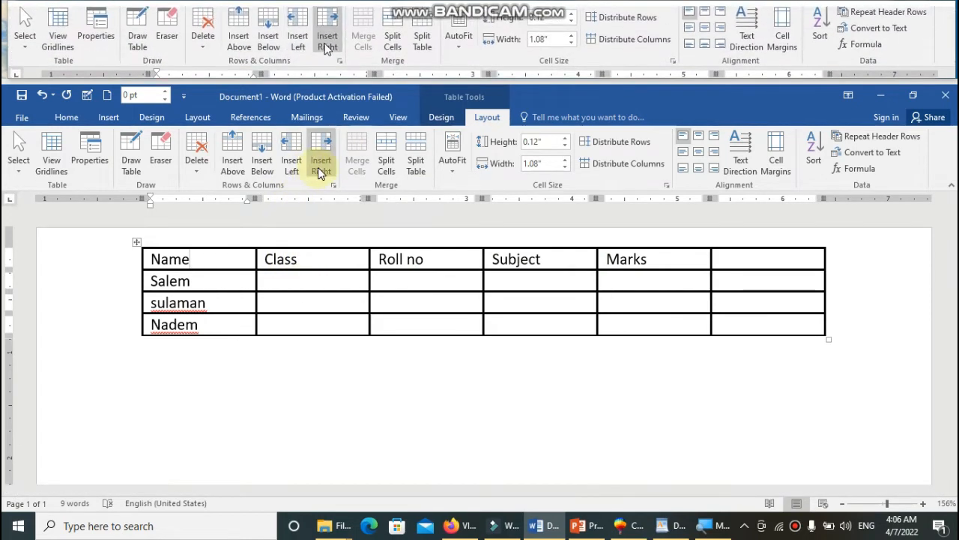
left_click(319, 168)
- Insert a column to the left of the Name column and number its cells 1 to 4 downwards
left_click(232, 262)
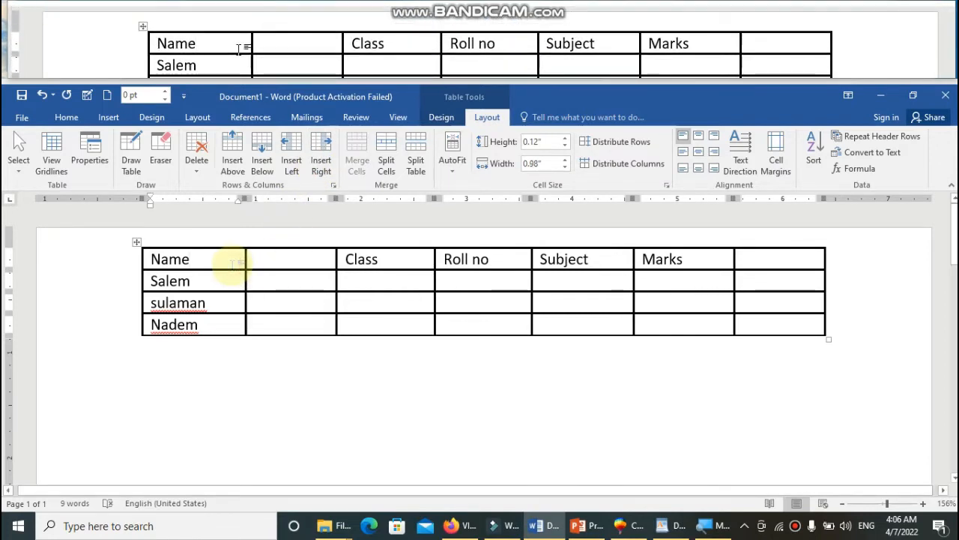
left_click(291, 164)
left_click(212, 257)
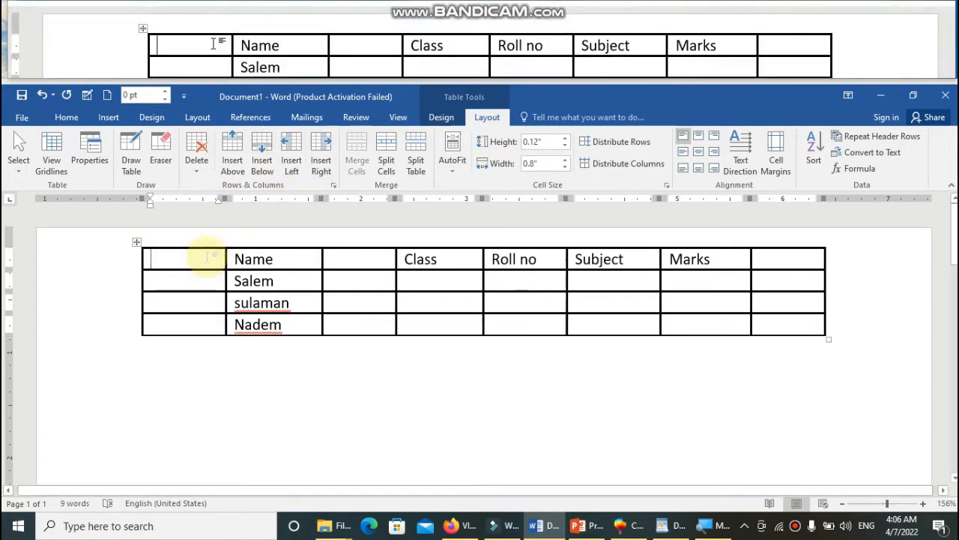
type("1")
key("Down")
type("2")
key("Down")
type("3")
key("Down")
type("4")
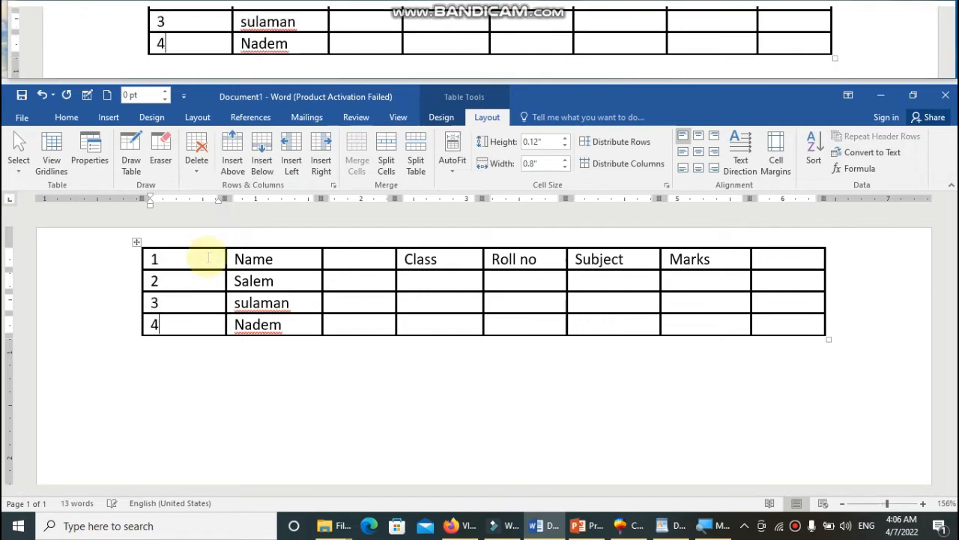
- Replace the 1 in the first header cell with "s.no" and narrow that column to about 0.41"
left_click(208, 258)
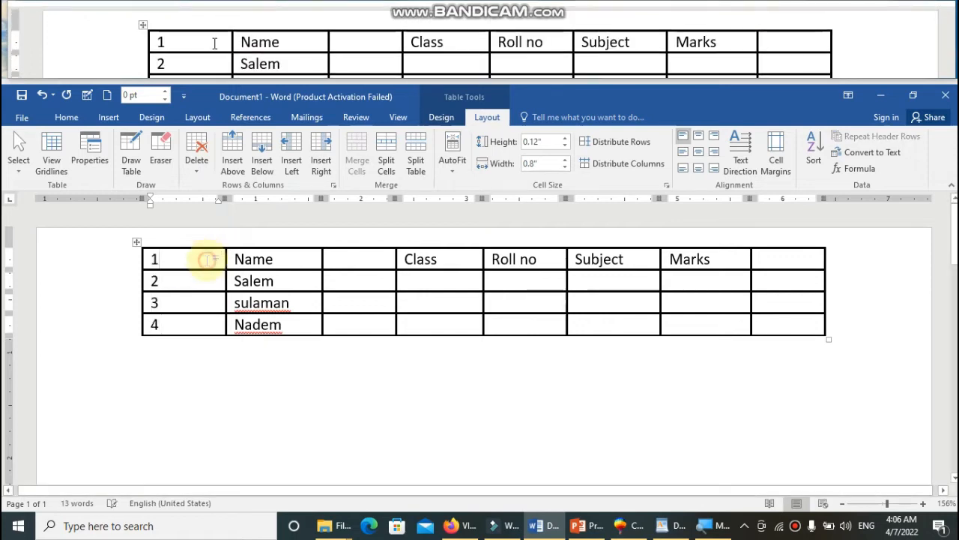
key("BackSpace")
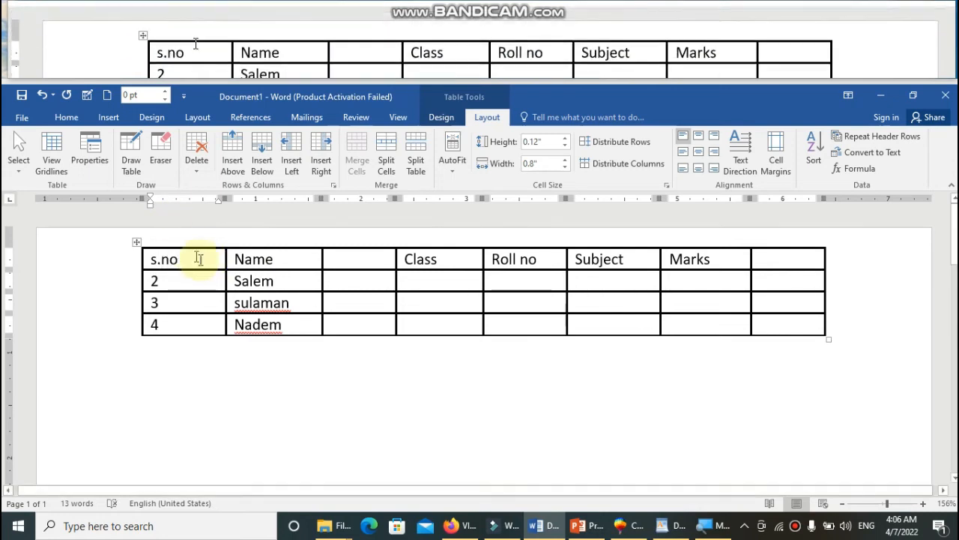
left_click_drag(223, 260, 184, 259)
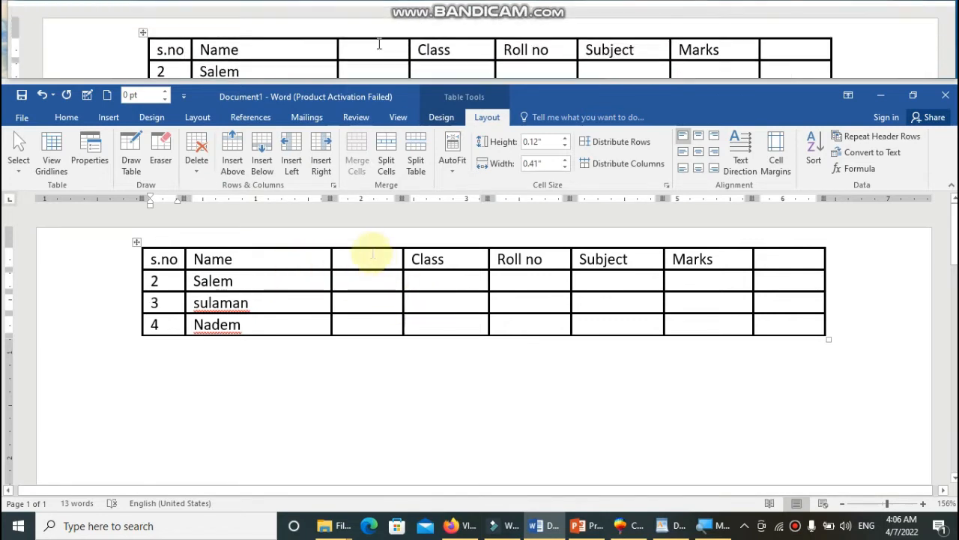
- Enter "F name" as the heading of the empty column after Name and move the whole table lower on the page
type("F name")
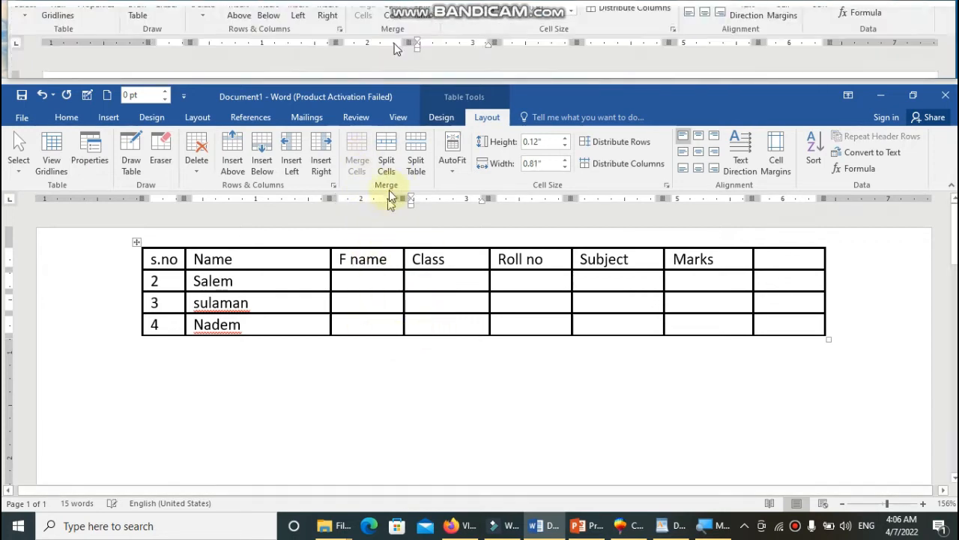
left_click(577, 379)
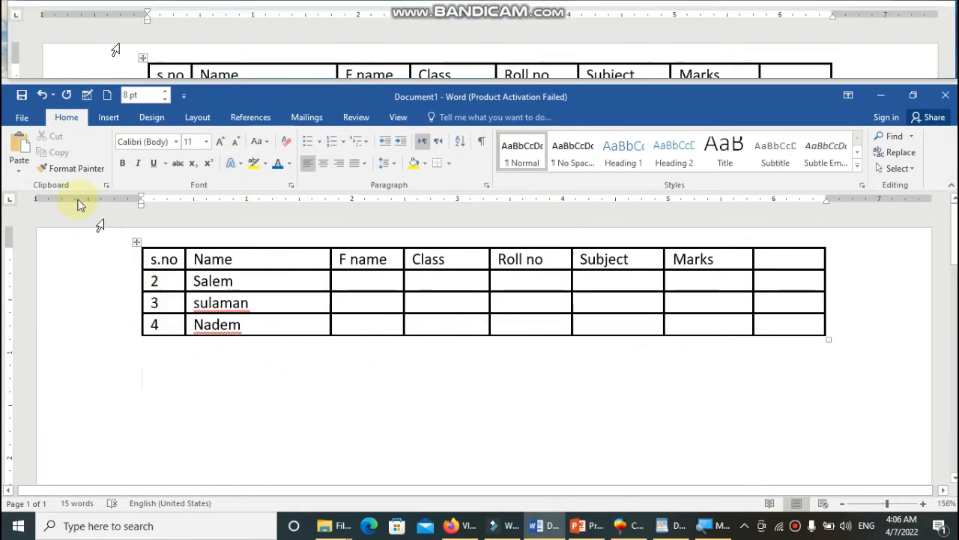
left_click(107, 118)
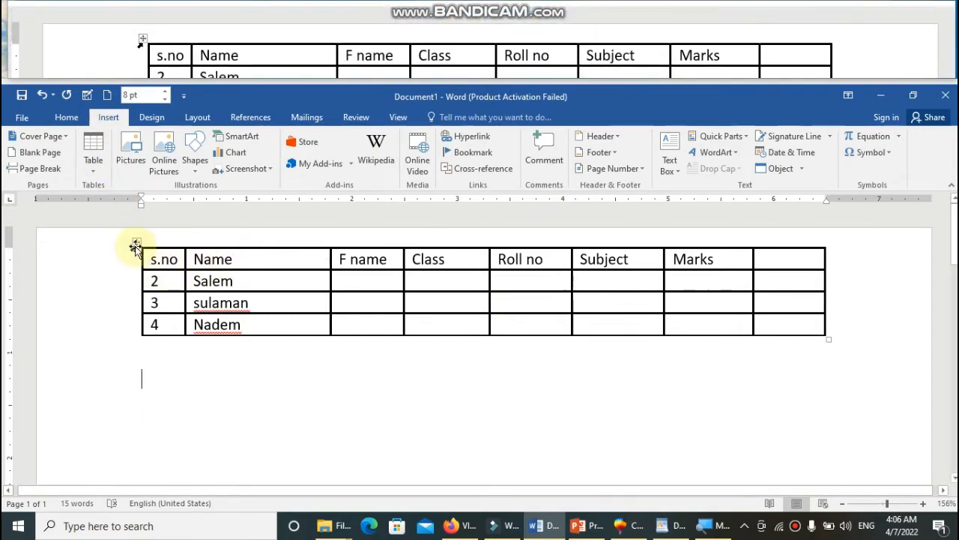
left_click_drag(135, 242, 138, 309)
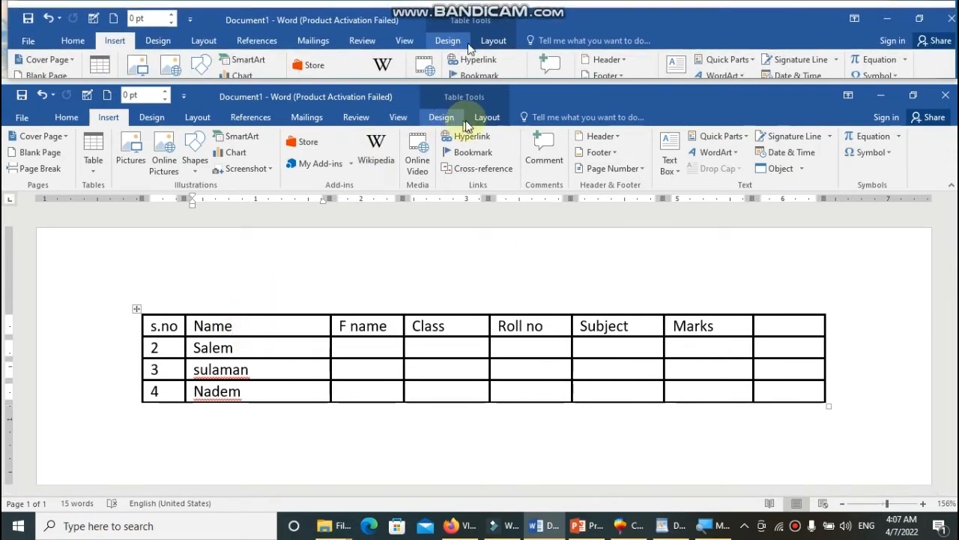
- Insert a row above the header row and merge all its cells into one
left_click(486, 117)
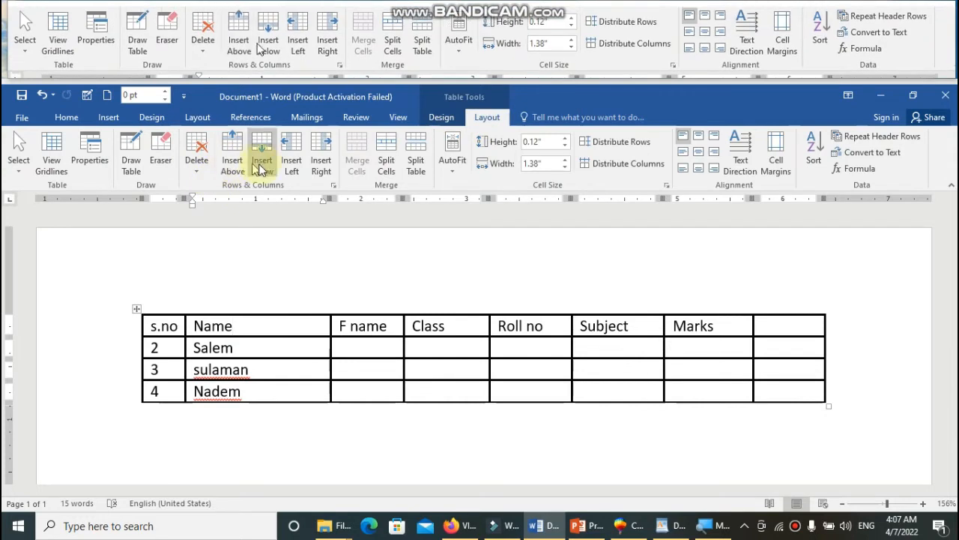
left_click(232, 154)
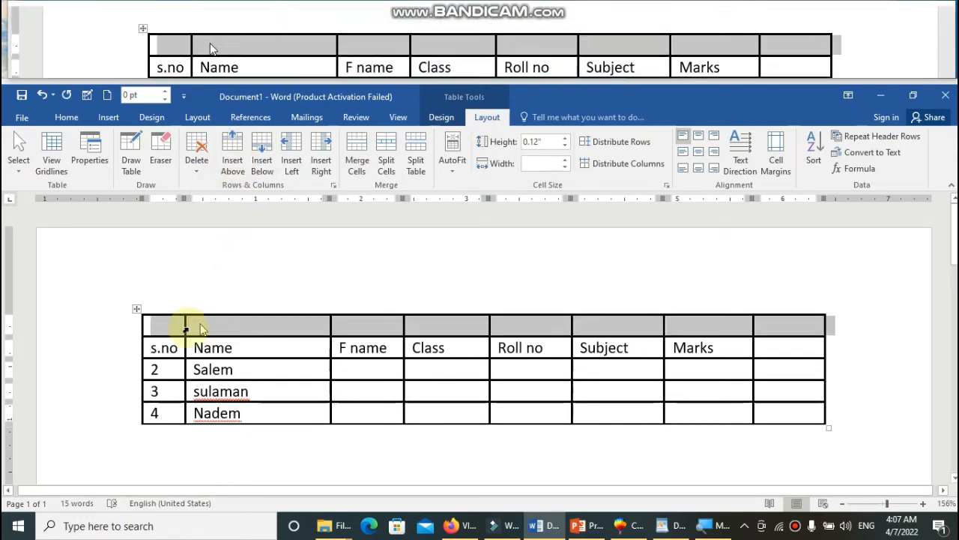
left_click_drag(188, 323, 781, 332)
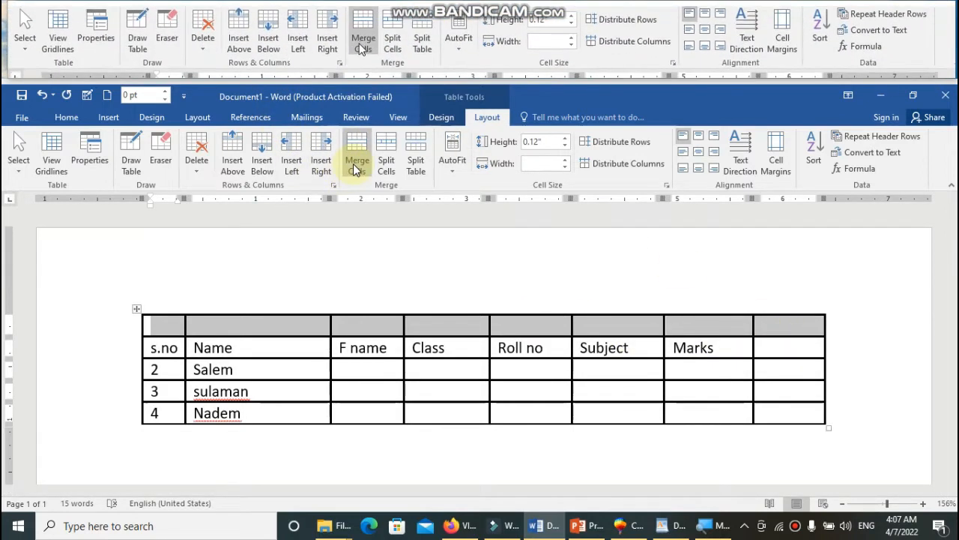
left_click(353, 163)
- Enter the computer school's name as a title in the merged top row and center it
left_click(322, 320)
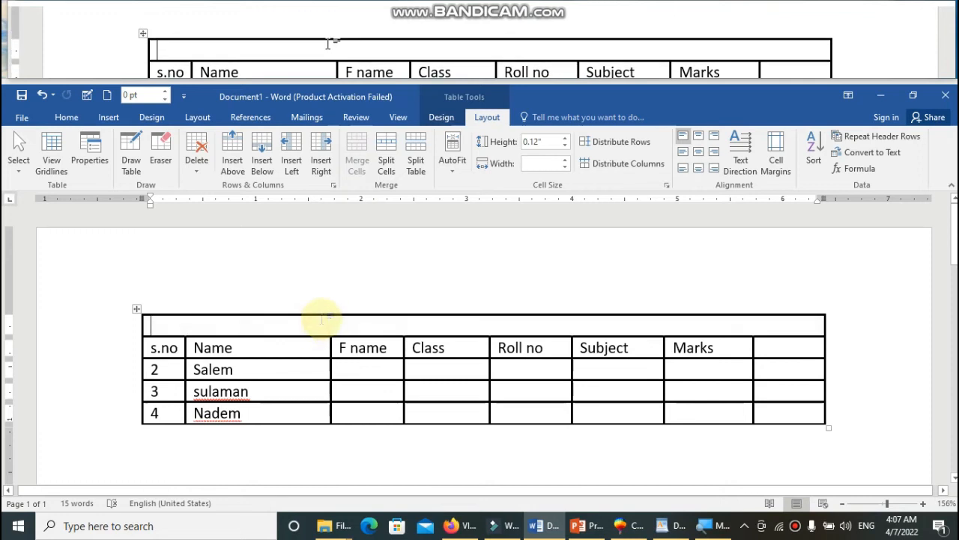
type("ab")
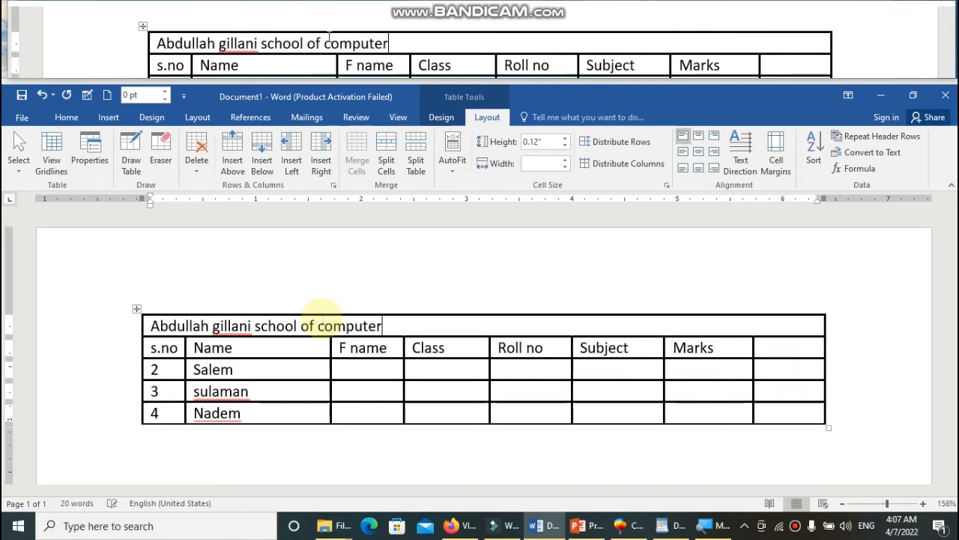
left_click(321, 323)
key("ctrl+e")
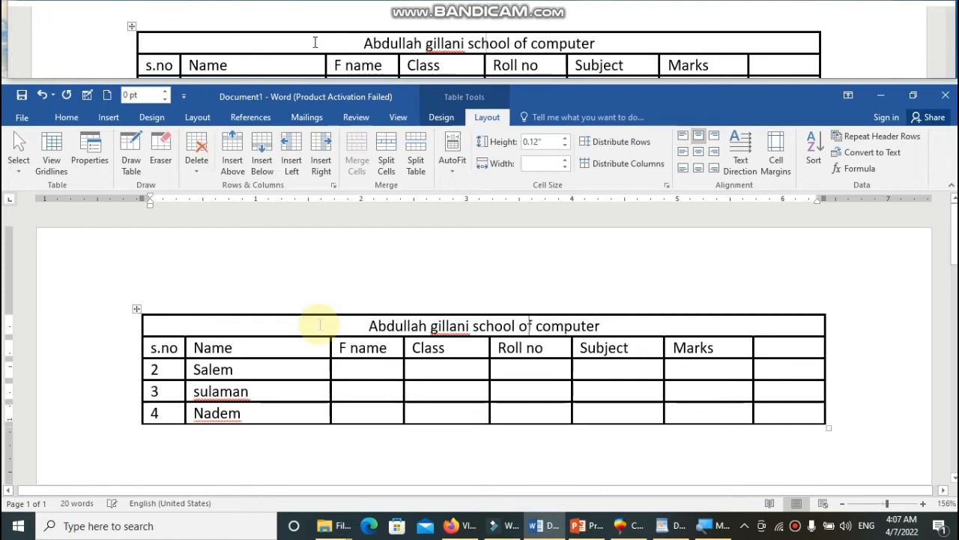
- Increase the font size of all the table text to 12 pt
key("ctrl+a")
key("ctrl+]")
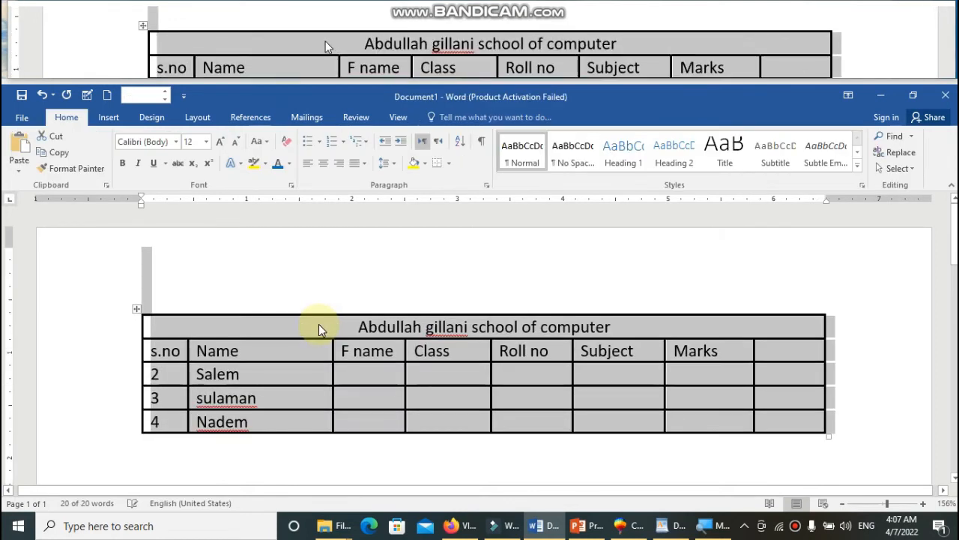
left_click(318, 324)
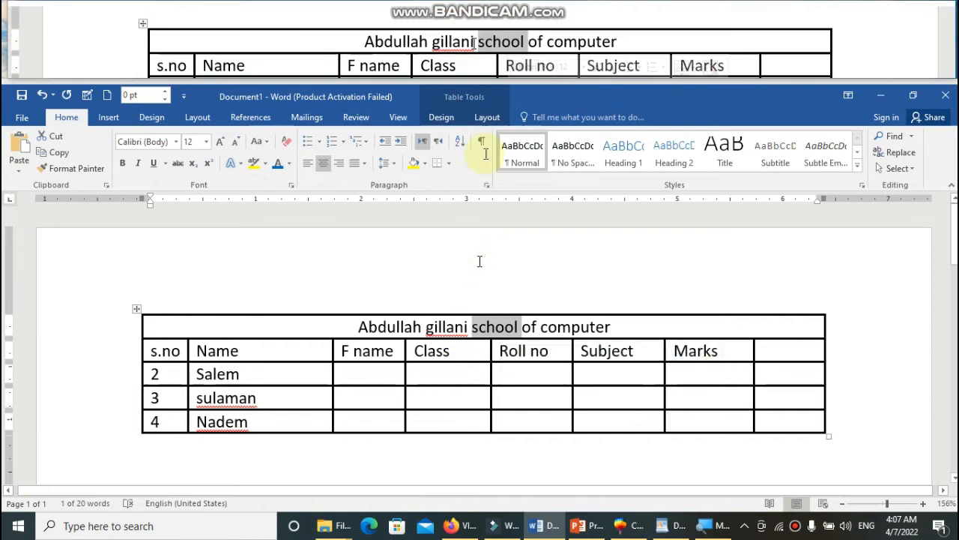
- Split the Marks cell in the last row into five columns and one row
left_click(486, 117)
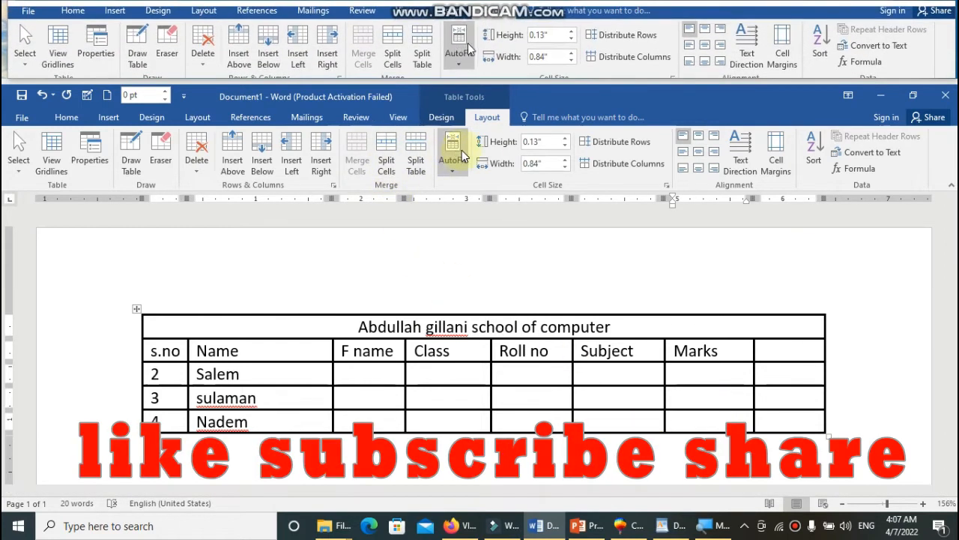
left_click(386, 158)
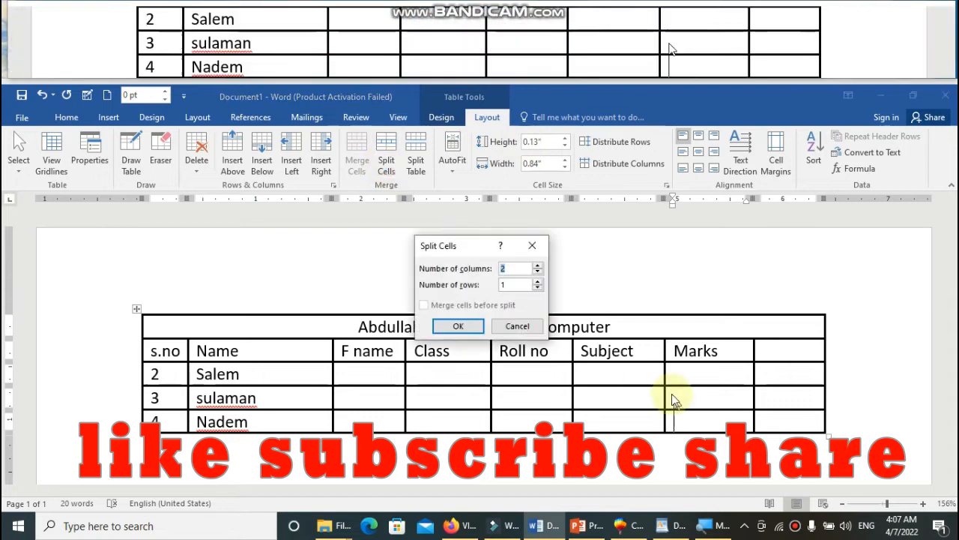
left_click(537, 266)
left_click(458, 326)
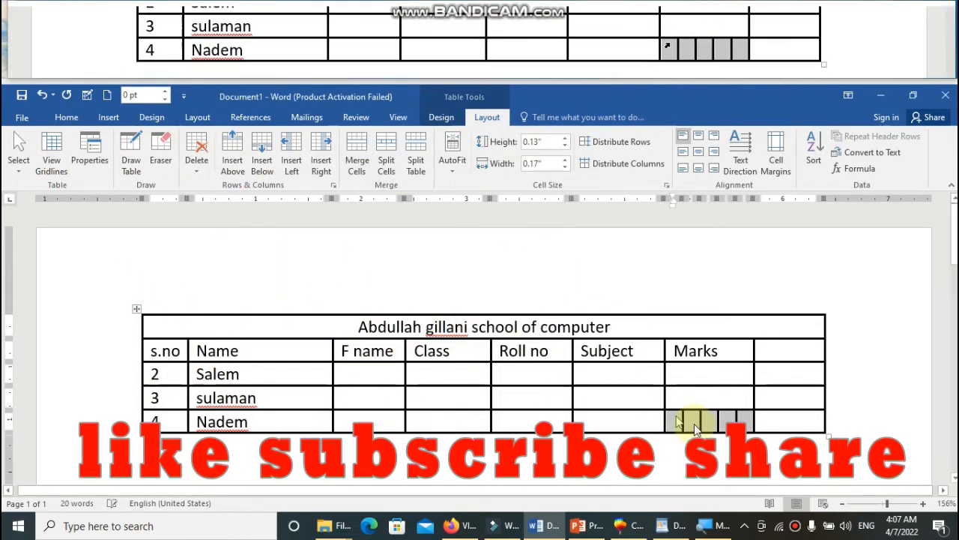
- Enter 2, 3, 4, 5 and 6 in the five small cells under Marks
left_click(644, 423)
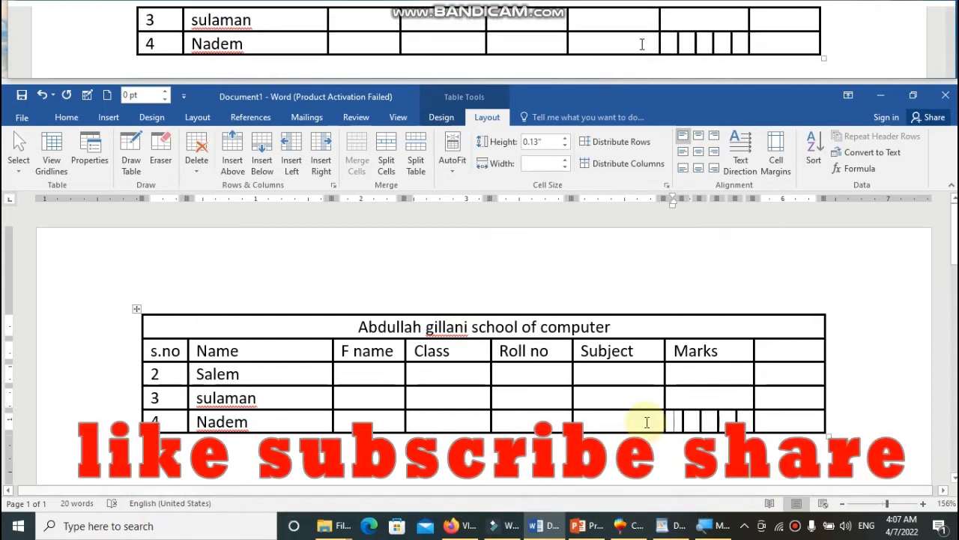
type("2")
key("Tab")
type("3")
key("Tab")
type("4")
key("Tab")
type("5")
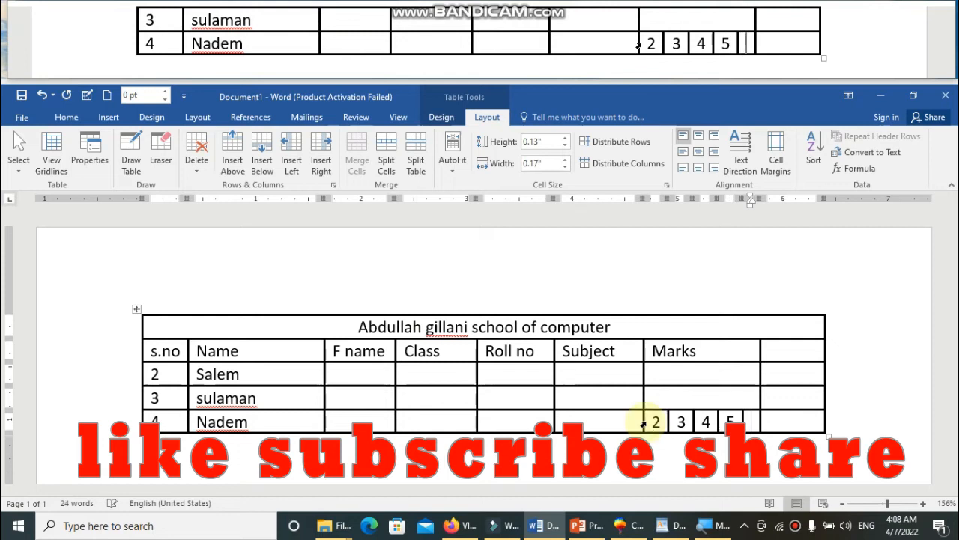
type("6")
key("Tab")
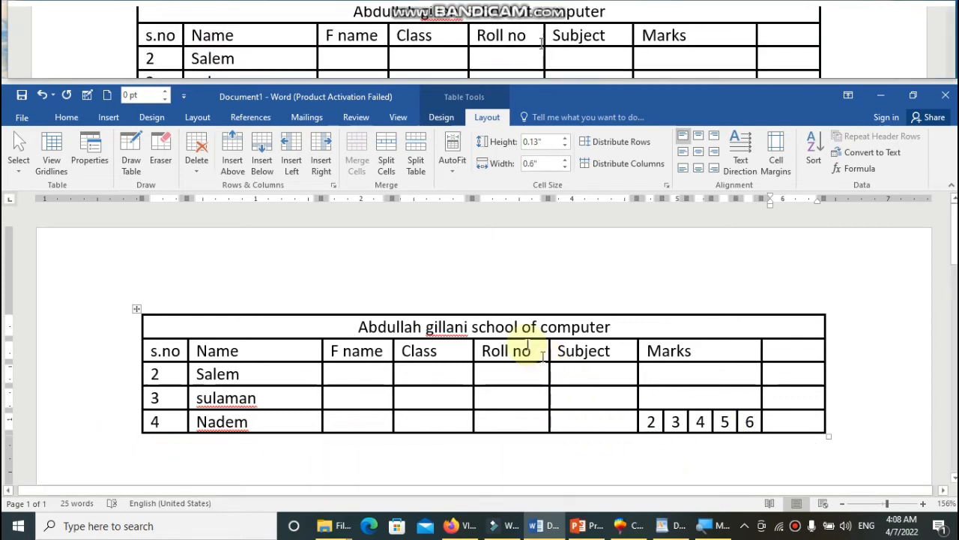
- Undo the numbers entered in the small Marks cells and the cell split
key("ctrl+z")
key("ctrl+z")
key("ctrl+z")
key("ctrl+z")
key("ctrl+z")
key("ctrl+z")
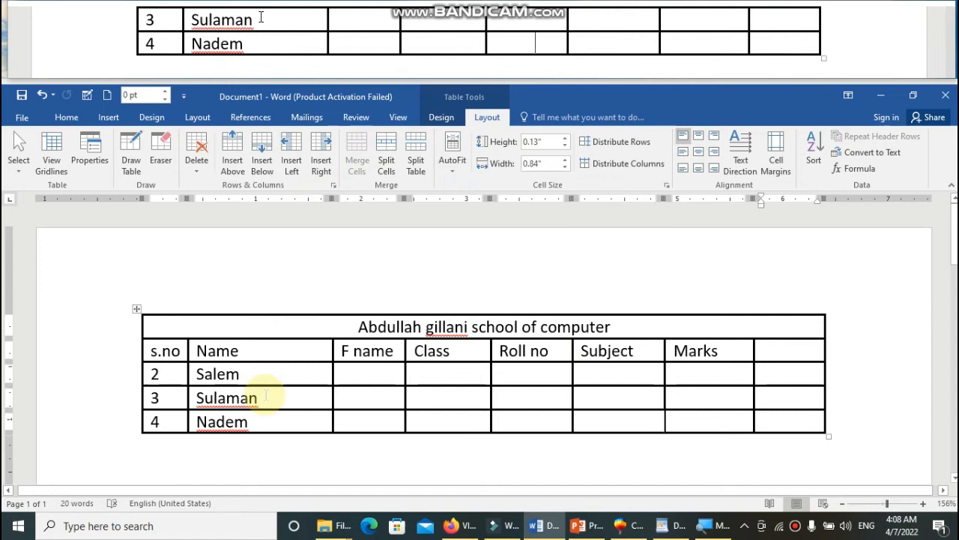
- Add five empty rows at the end of the table
key("Tab")
key("Tab")
key("Tab")
key("Tab")
key("Tab")
key("Tab")
key("Tab")
key("Tab")
key("Tab")
key("Tab")
key("Tab")
key("Tab")
key("Tab")
key("Tab")
key("Tab")
key("Tab")
key("Tab")
key("Tab")
key("Tab")
key("Tab")
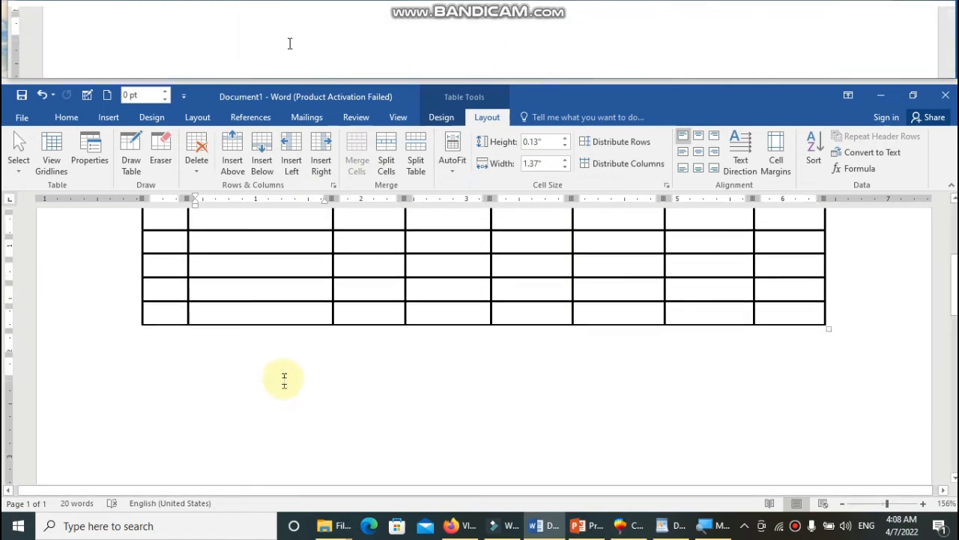
scroll(221, 352, "up", 3)
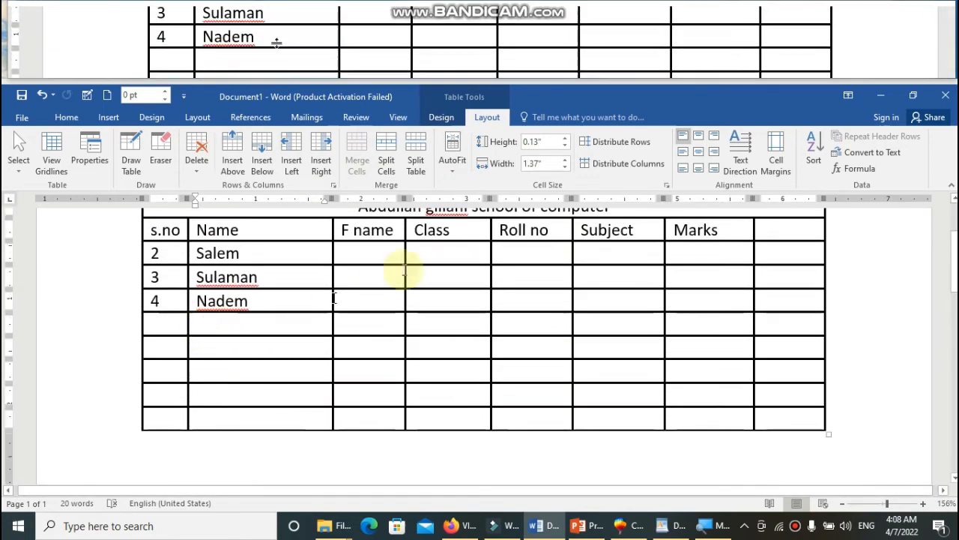
- Try splitting the table below the row numbered 4, undoing each attempt
left_click(417, 171)
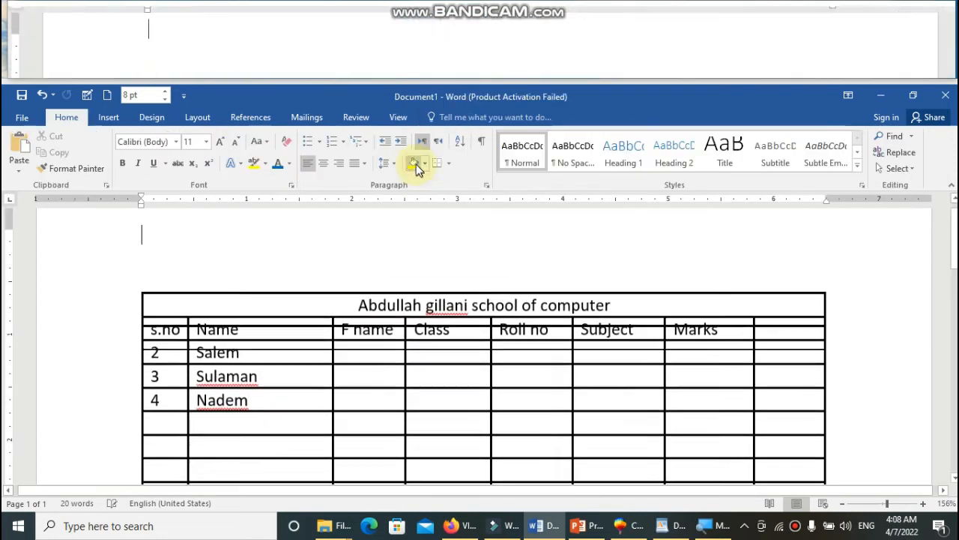
scroll(319, 403, "down", 3)
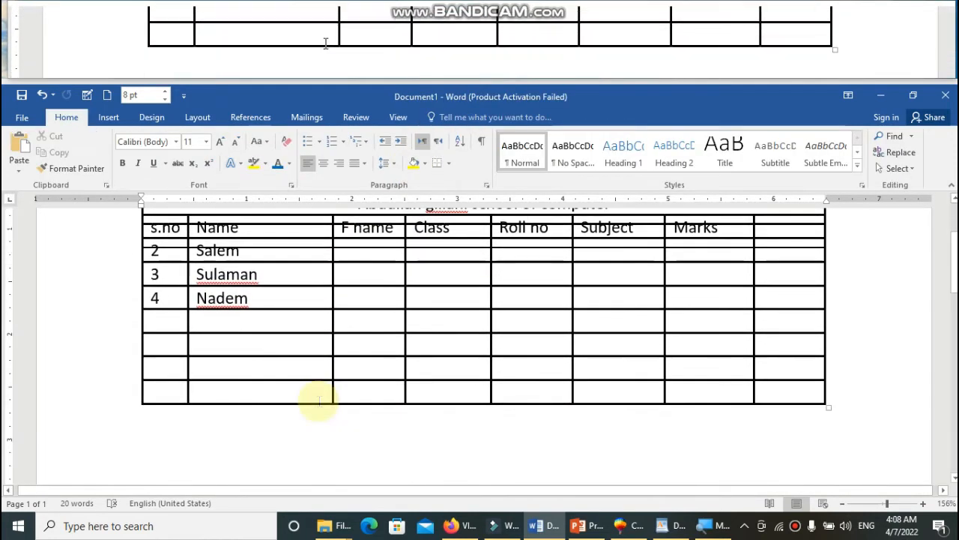
key("ctrl+z")
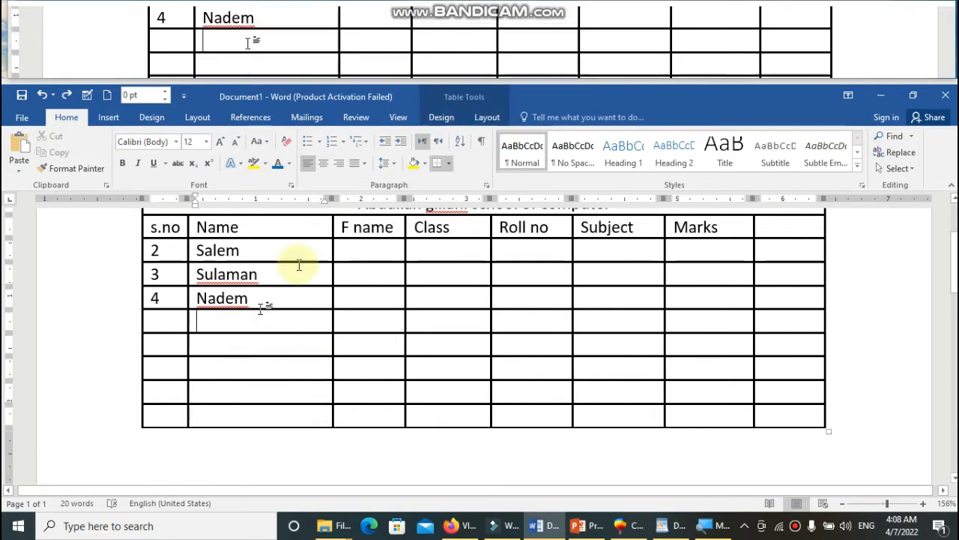
left_click(487, 117)
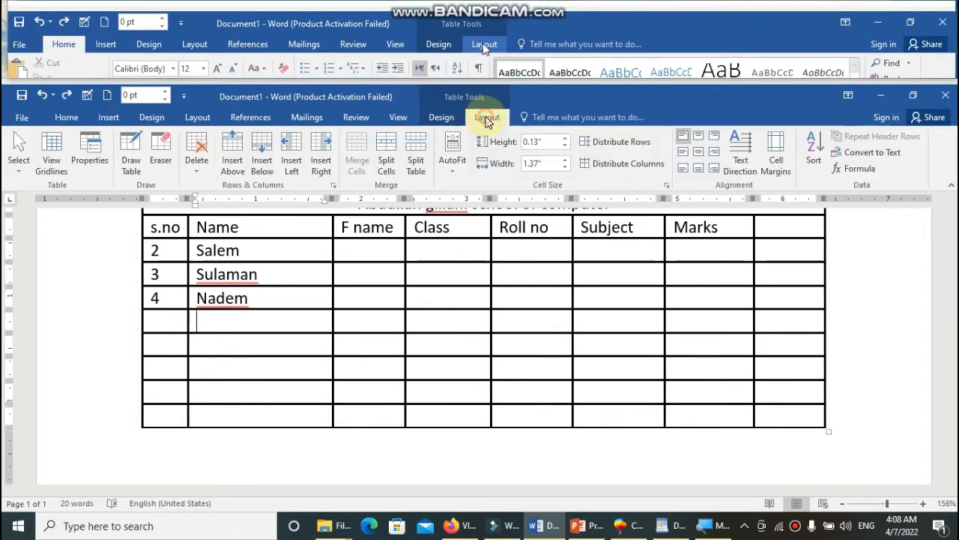
left_click(419, 163)
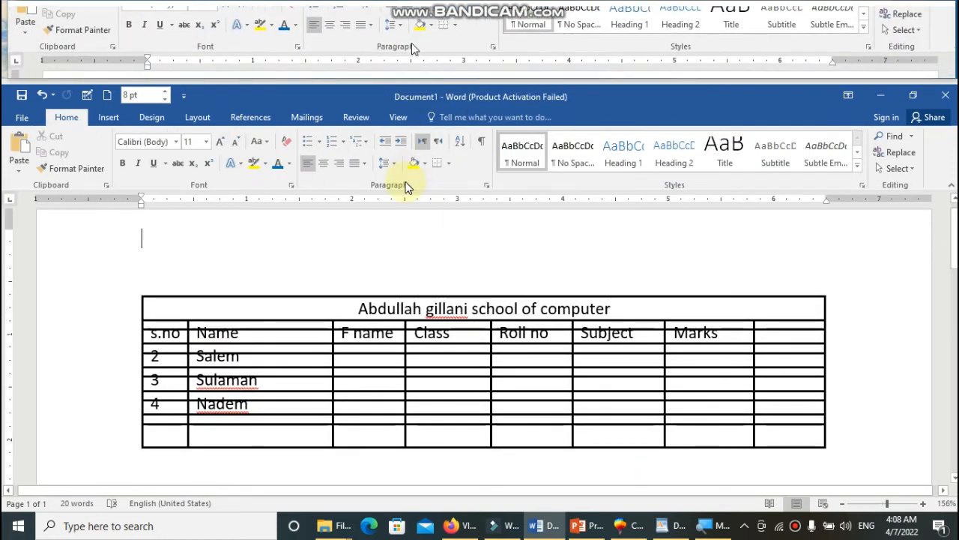
key("ctrl+z")
scroll(262, 383, "down", 1)
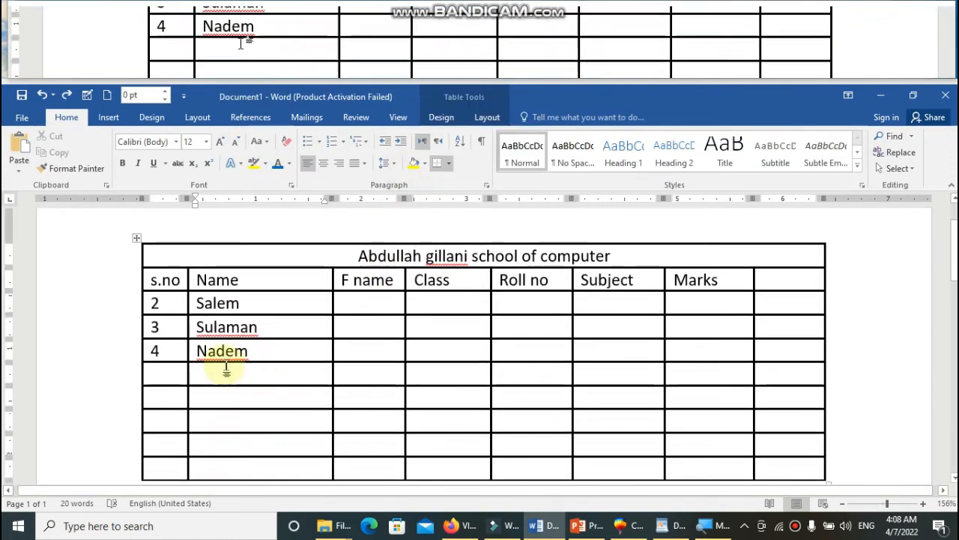
scroll(240, 384, "down", 1)
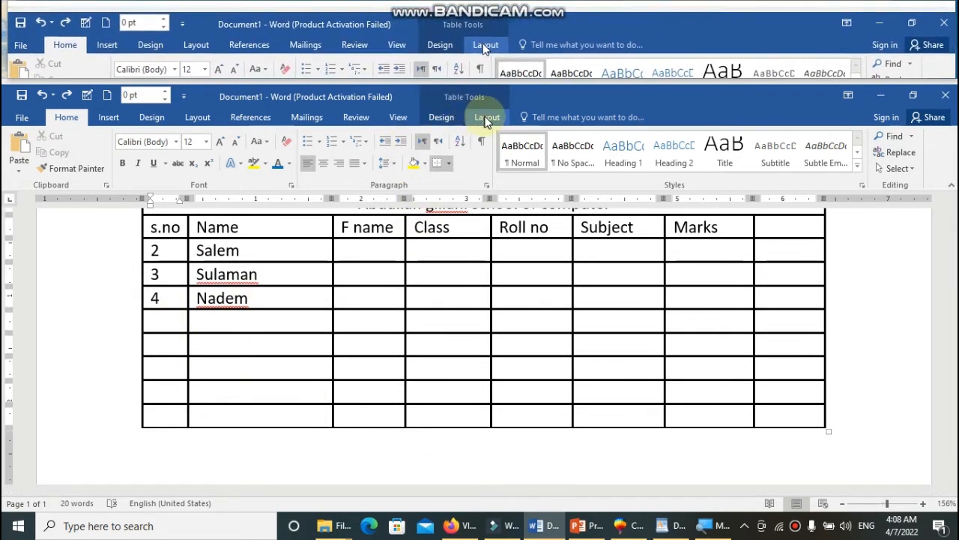
- Split the table below the row numbered 4 and move the upper table up to the page's upper edge
left_click(486, 117)
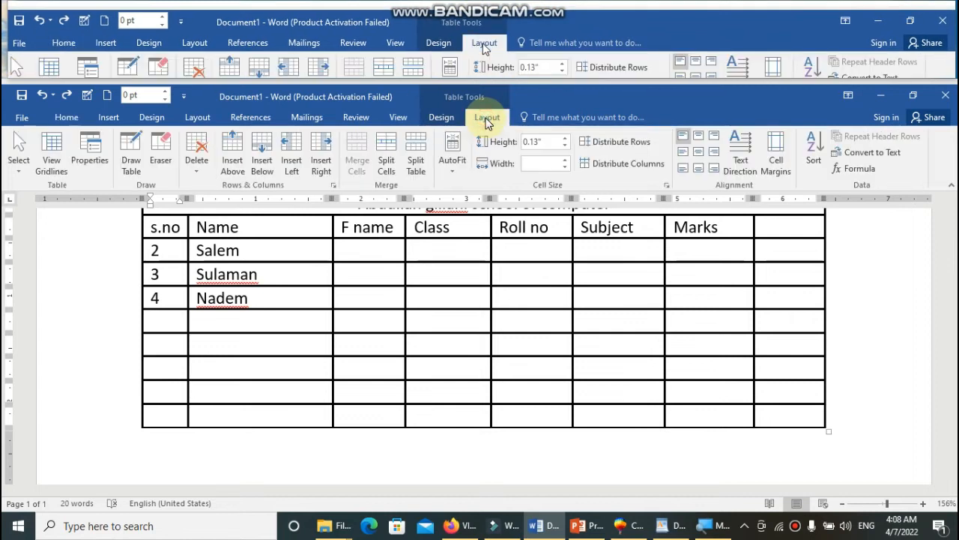
left_click(414, 168)
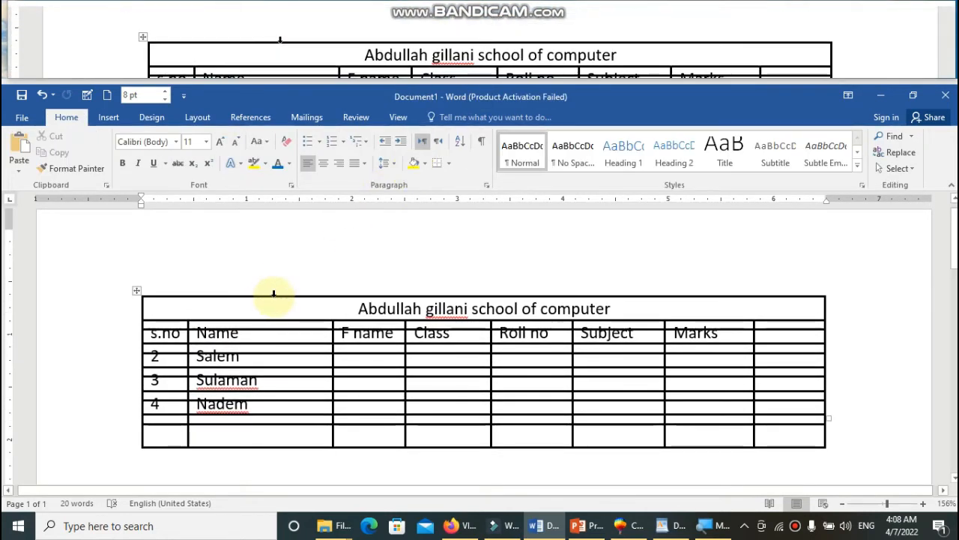
left_click(275, 298)
left_click_drag(135, 289, 135, 244)
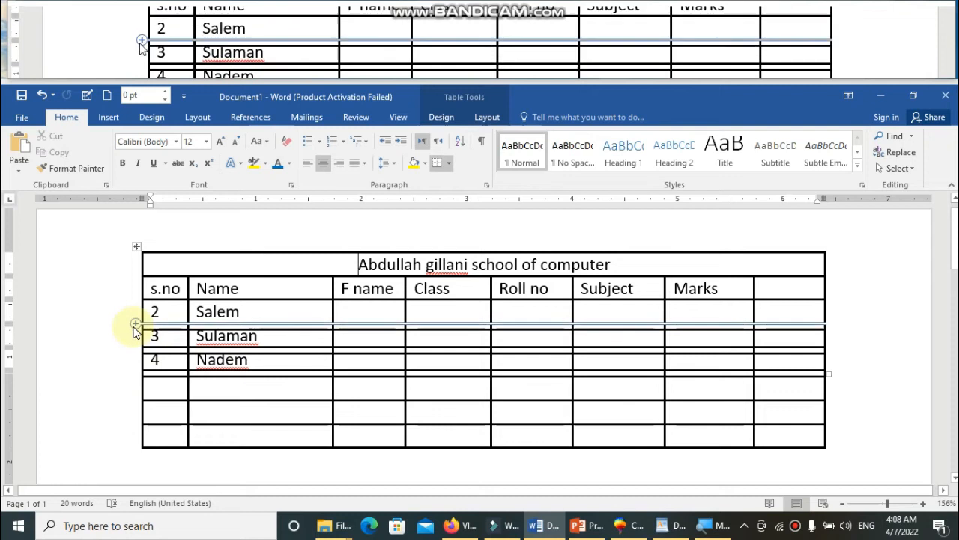
left_click_drag(139, 249, 142, 212)
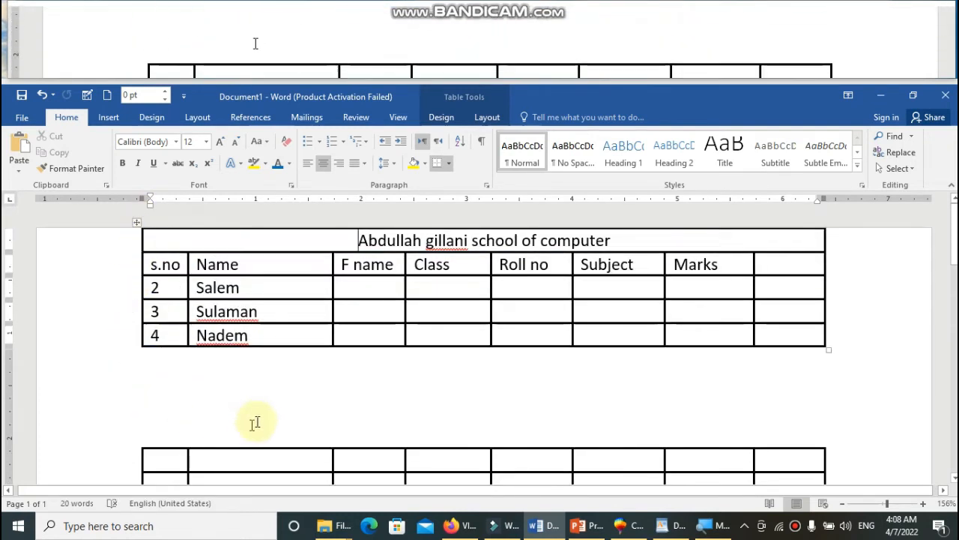
scroll(255, 422, "down", 3)
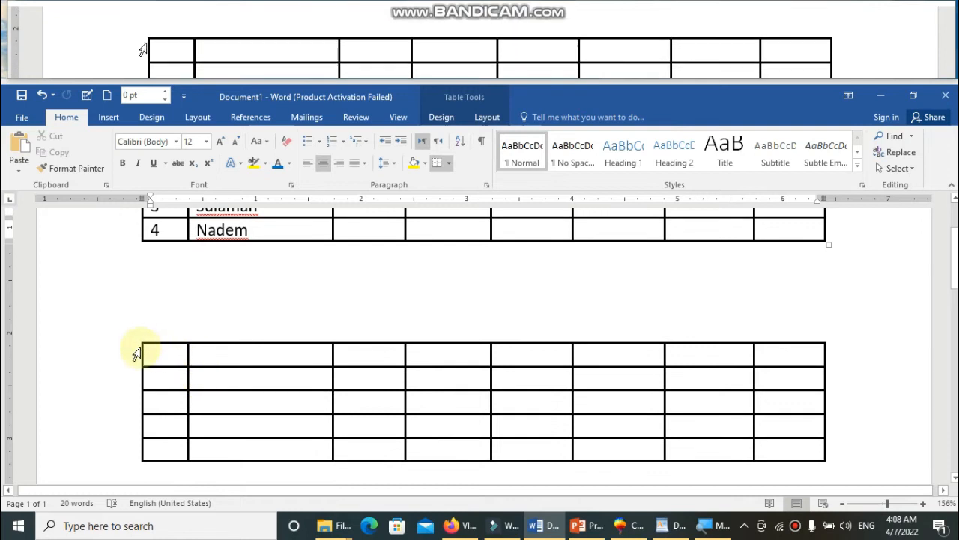
scroll(171, 330, "down", 2)
scroll(228, 263, "up", 5)
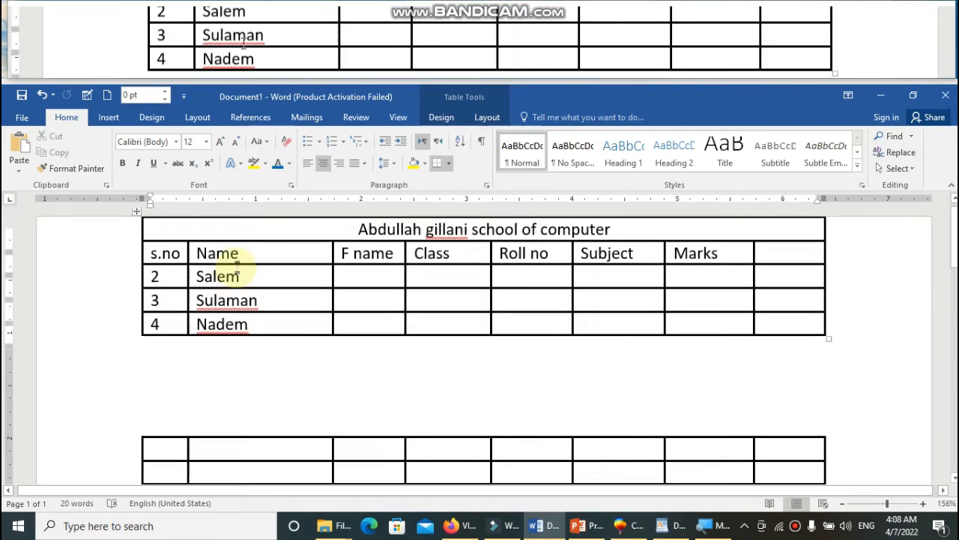
- Move the empty lower table further down the page and undo the move
left_click(220, 451)
scroll(275, 415, "down", 5)
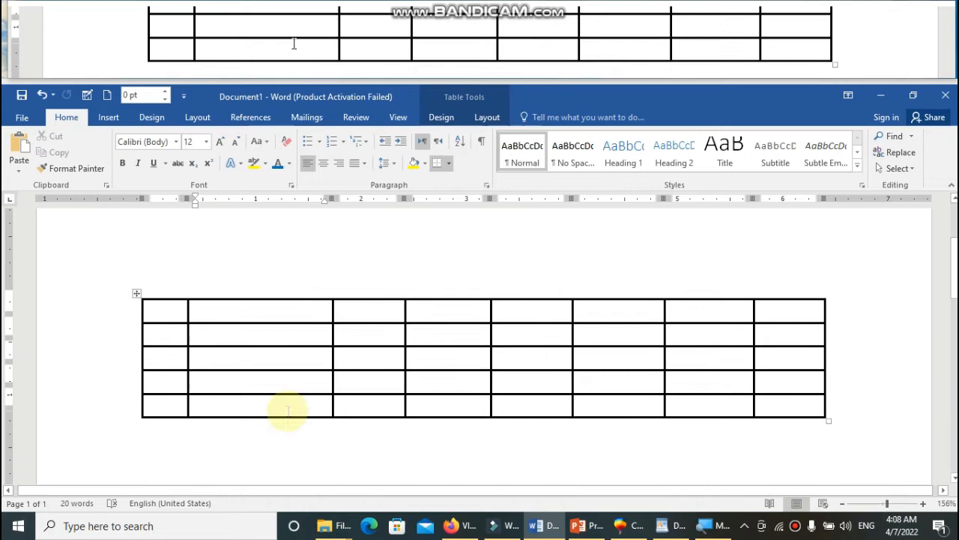
left_click_drag(135, 285, 137, 384)
key("ctrl+z")
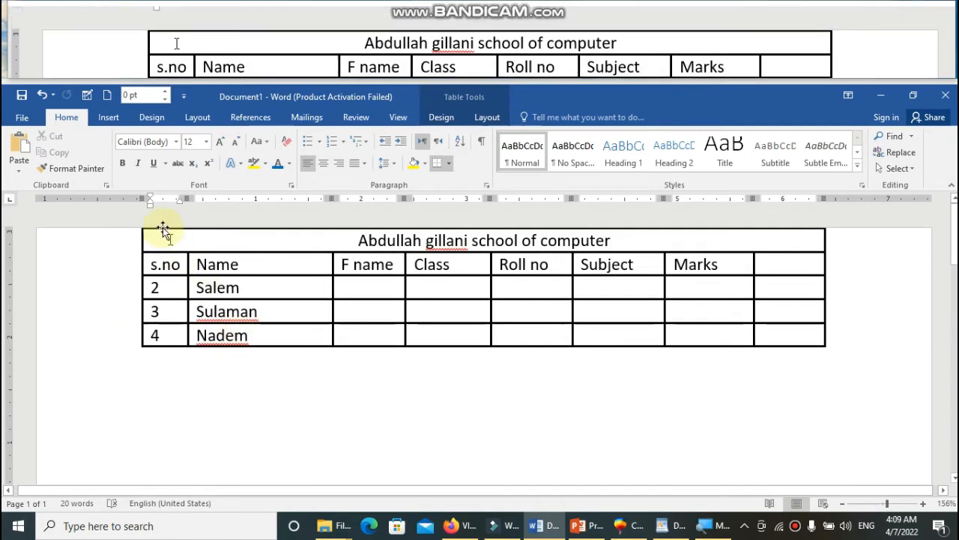
- Move the upper table down until it sits just above the empty lower table
left_click(136, 222)
left_click_drag(133, 222, 153, 318)
scroll(215, 330, "down", 3)
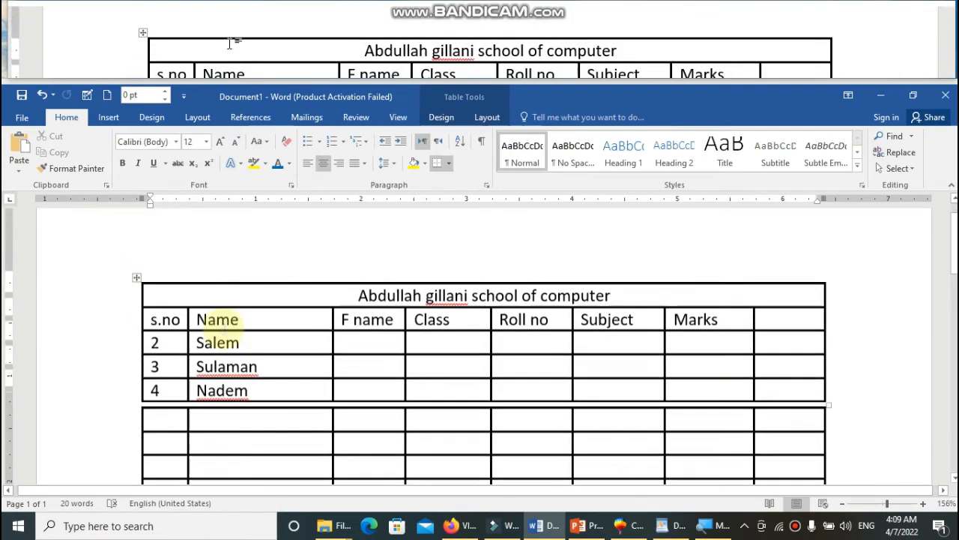
scroll(220, 325, "up", 1)
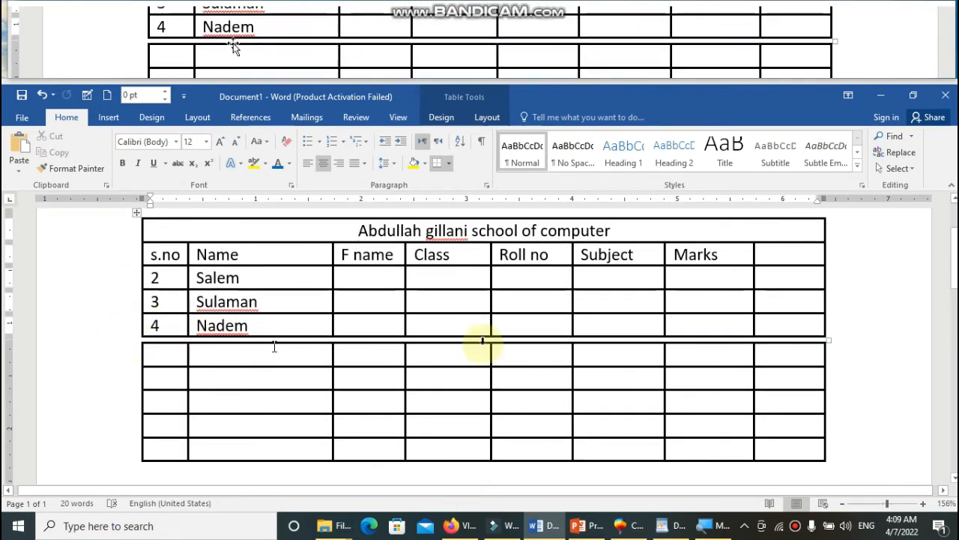
- Try inserting a blank line to separate the two tables, removing each attempt
key("Return")
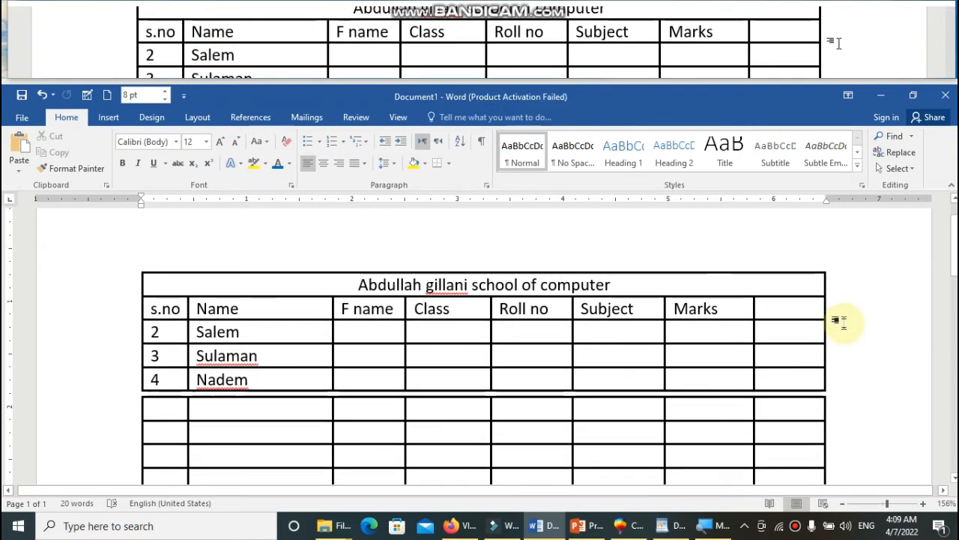
key("ctrl+z")
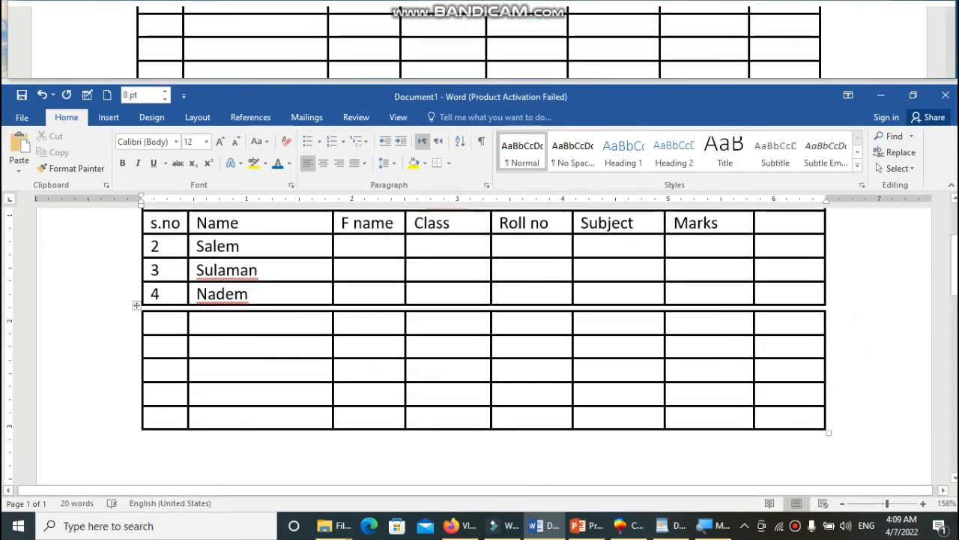
left_click(153, 394)
key("Up")
key("Up")
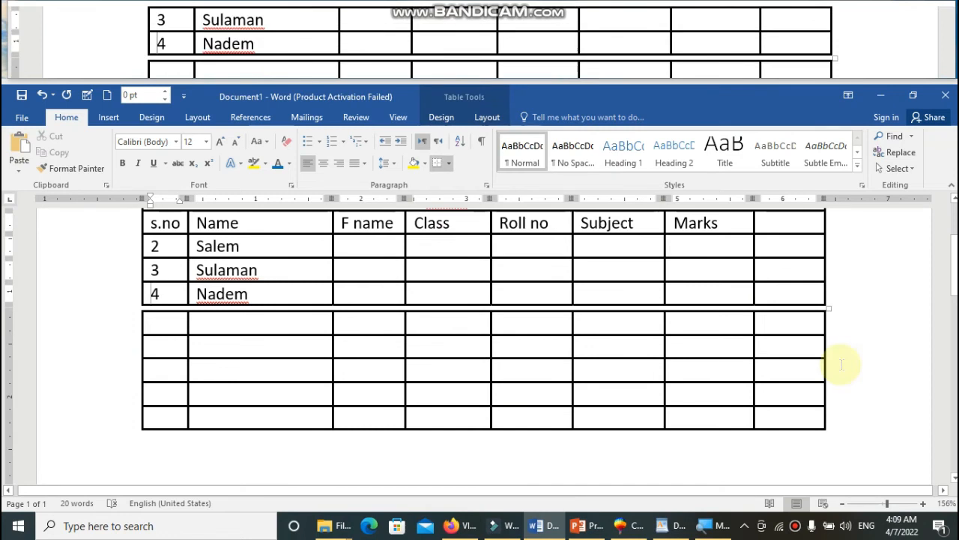
key("Return")
key("BackSpace")
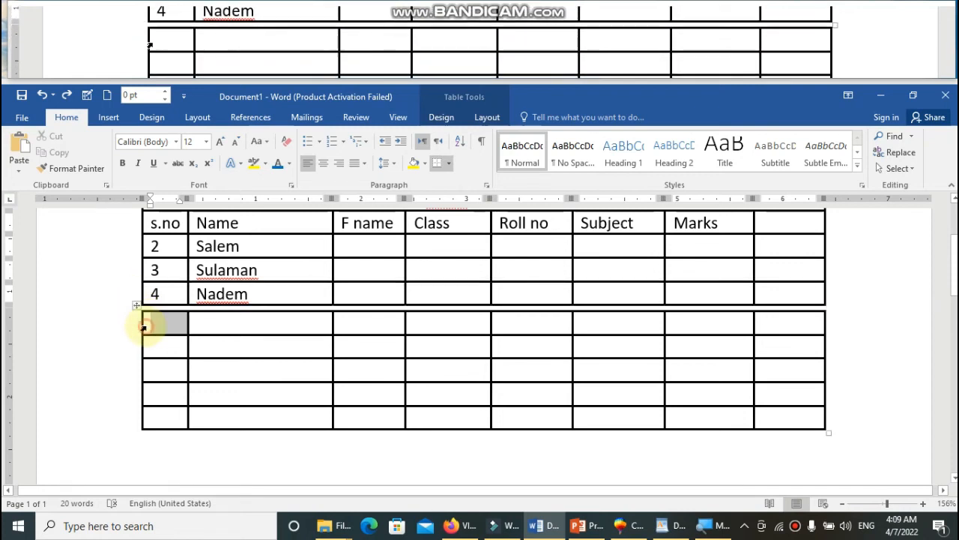
- Move the empty lower table down to open a gap and enter "Pakistan model school" between the two tables
left_click(141, 321)
left_click_drag(137, 308, 145, 341)
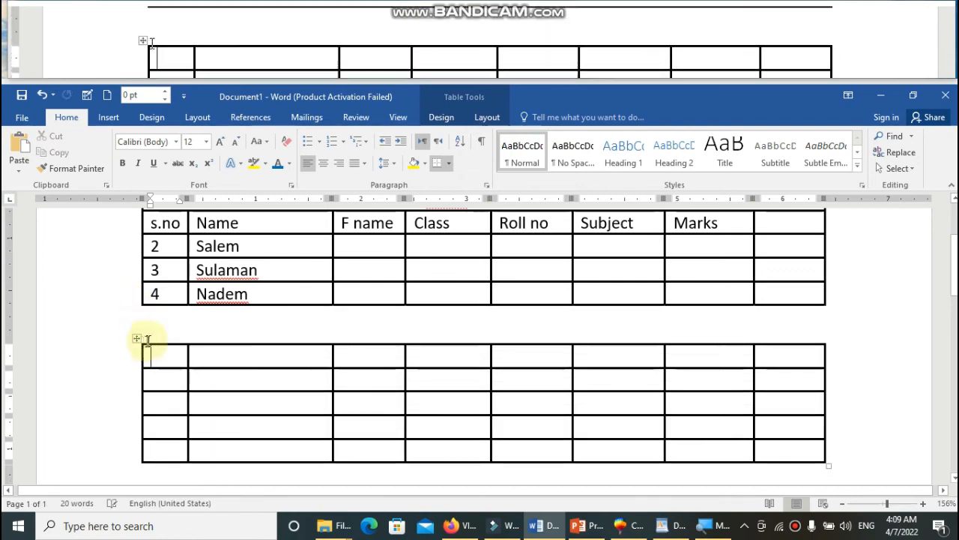
left_click(187, 322)
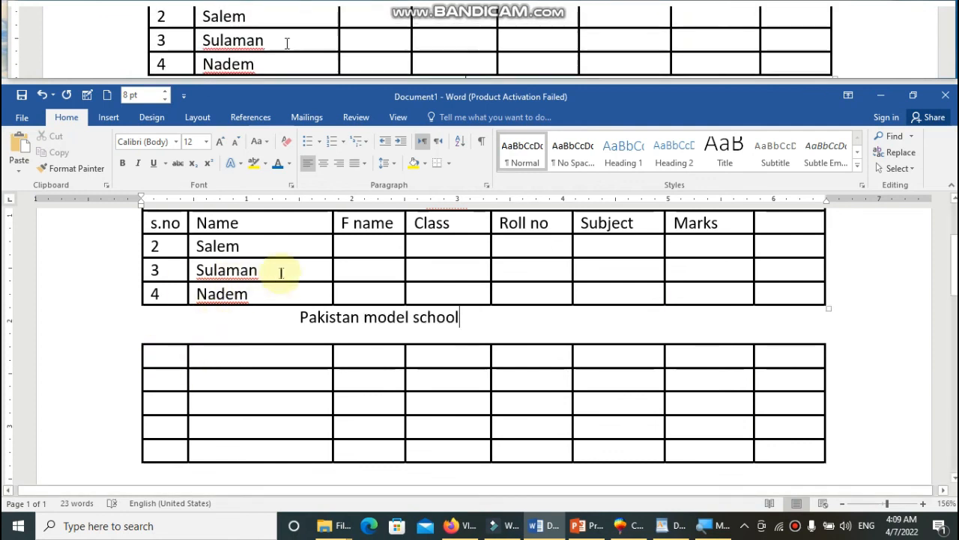
scroll(280, 272, "up", 2)
scroll(400, 452, "down", 1)
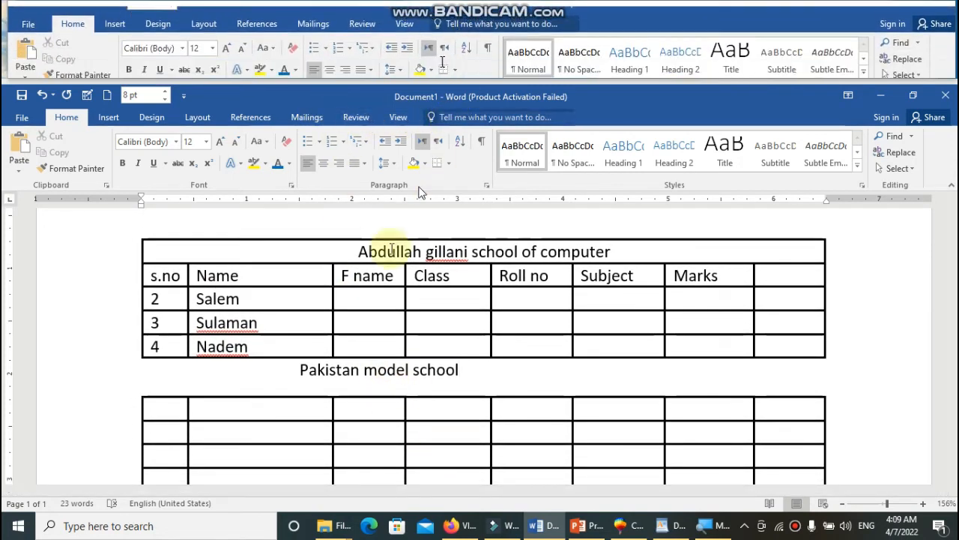
left_click(396, 414)
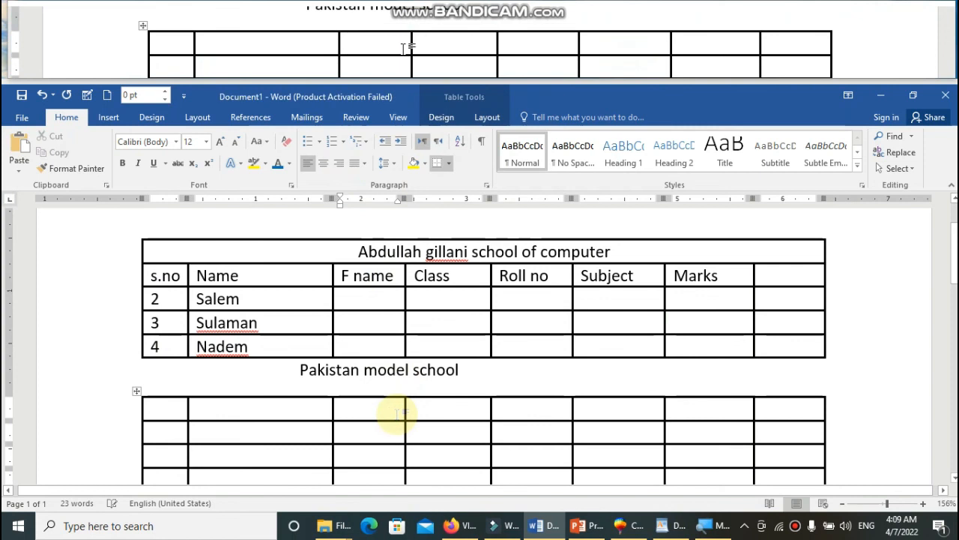
left_click(488, 117)
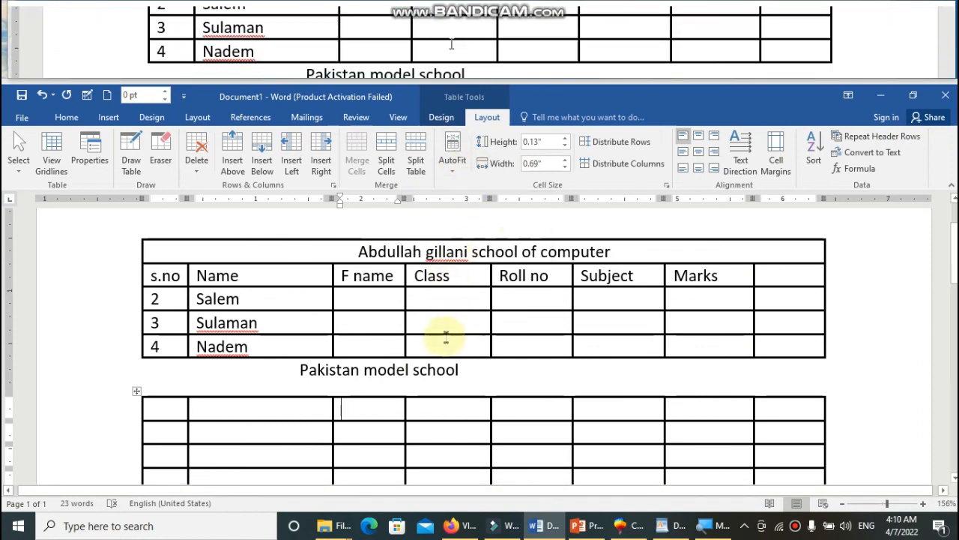
scroll(454, 319, "down", 2)
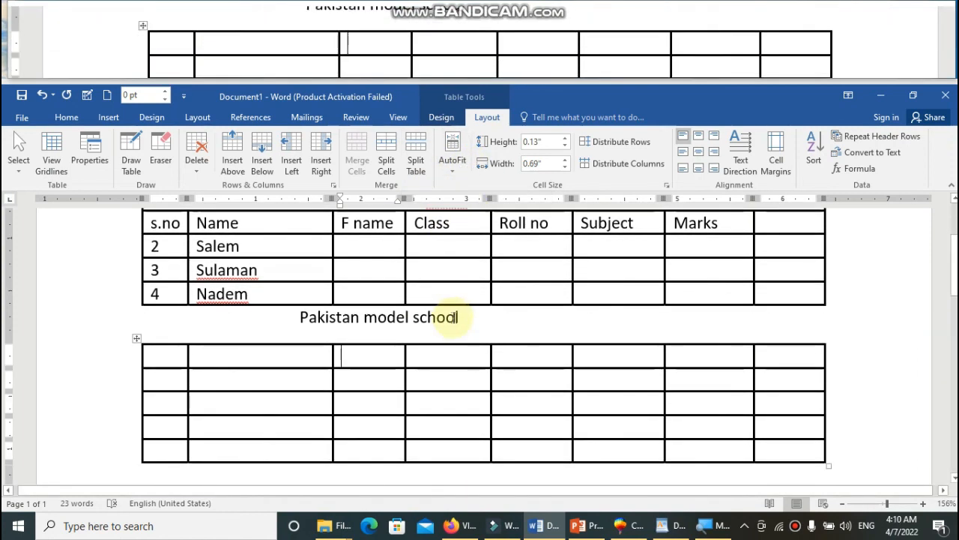